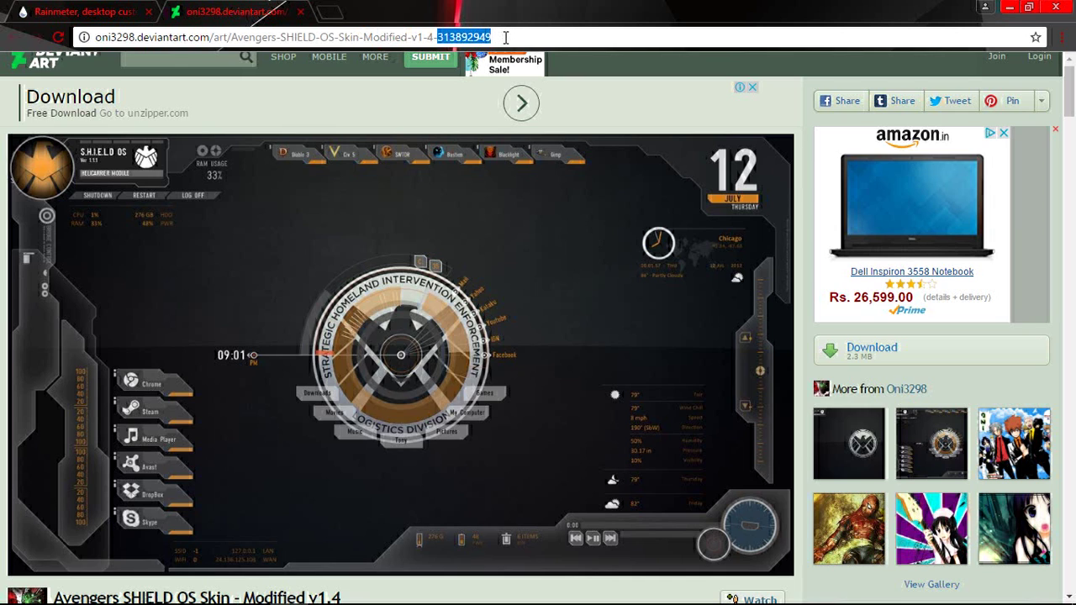
- Switch from the browser to Rainmeter's skin manager and load the Border 1366x768.ini skin from the Avengers - Tweaked collection
key(ctrl+a)
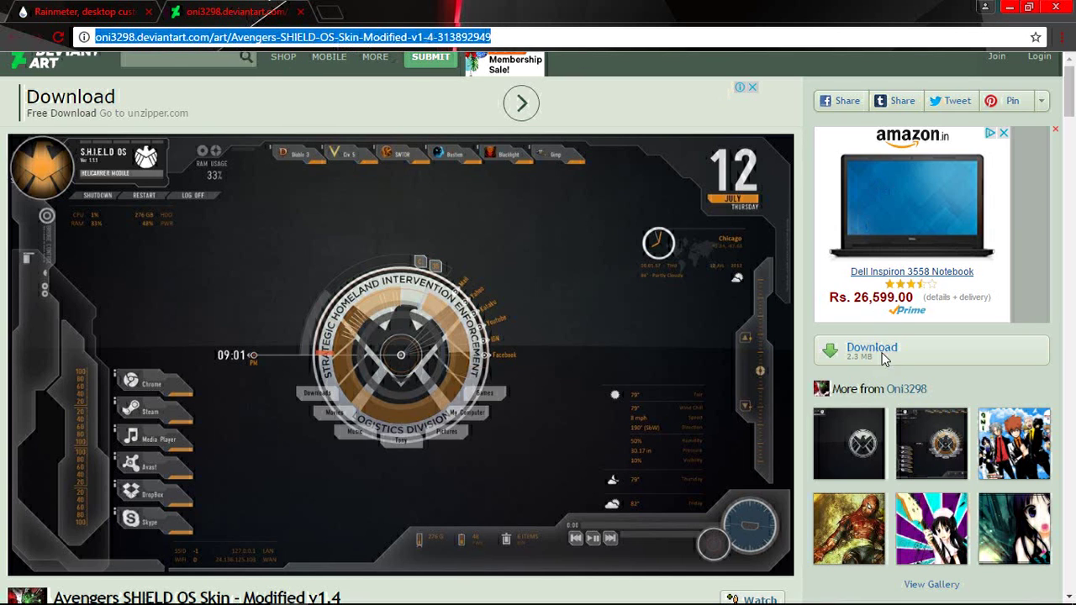
click(1008, 8)
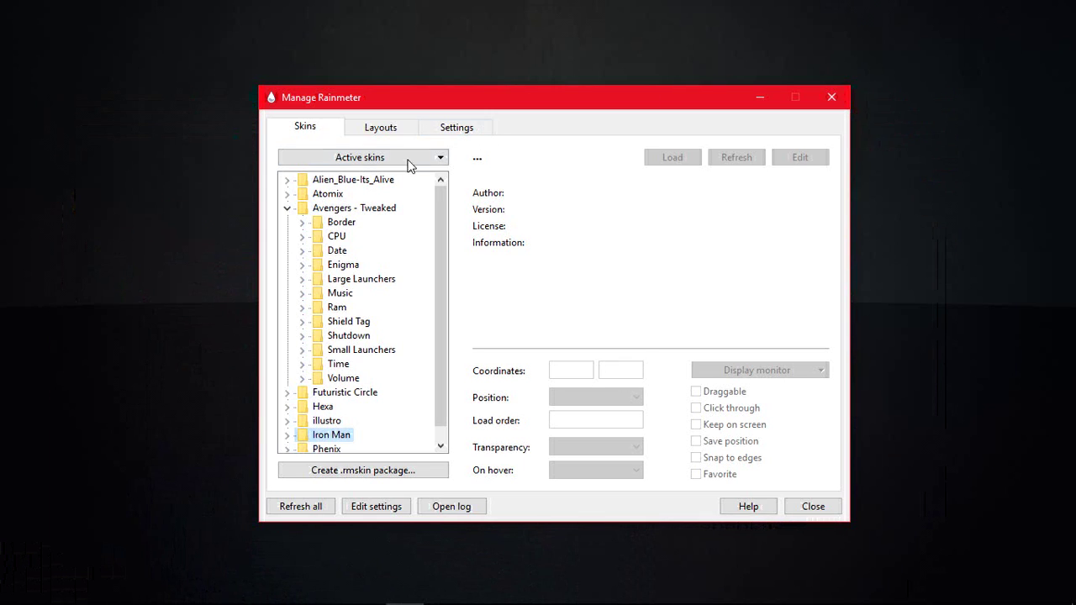
double_click(345, 224)
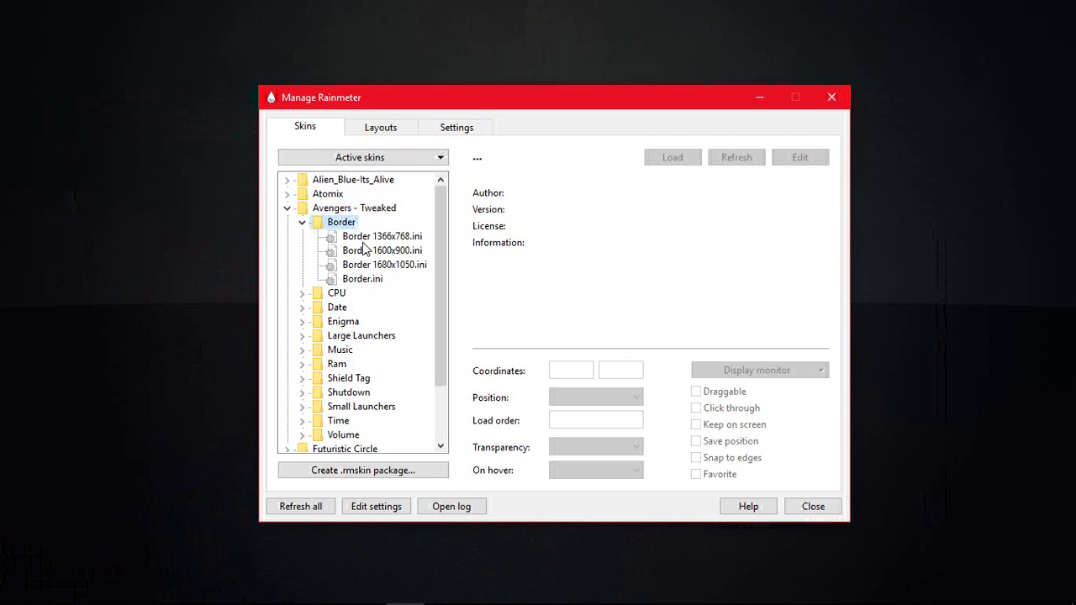
click(369, 239)
click(669, 158)
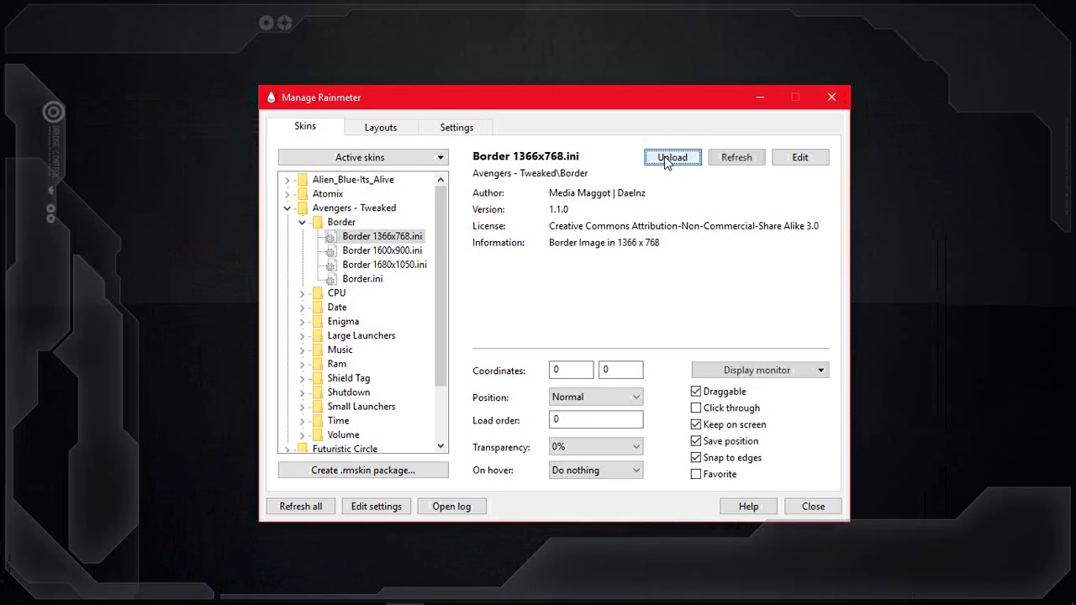
click(301, 223)
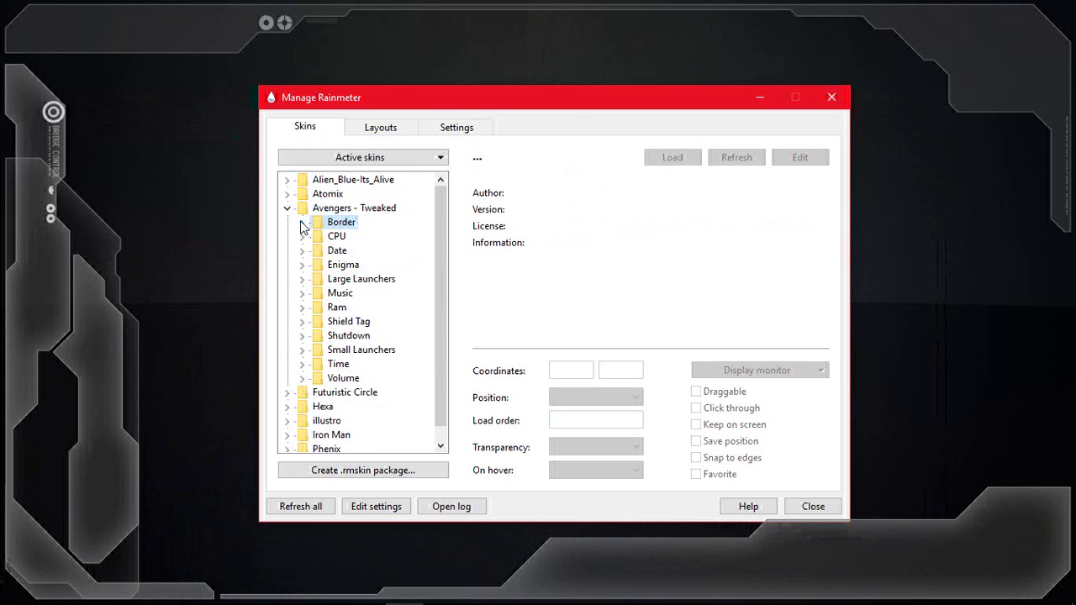
- Load the 4 Core.ini CPU skin from Avengers - Tweaked and move it to the desktop's right edge, at about 1340, 320
double_click(334, 237)
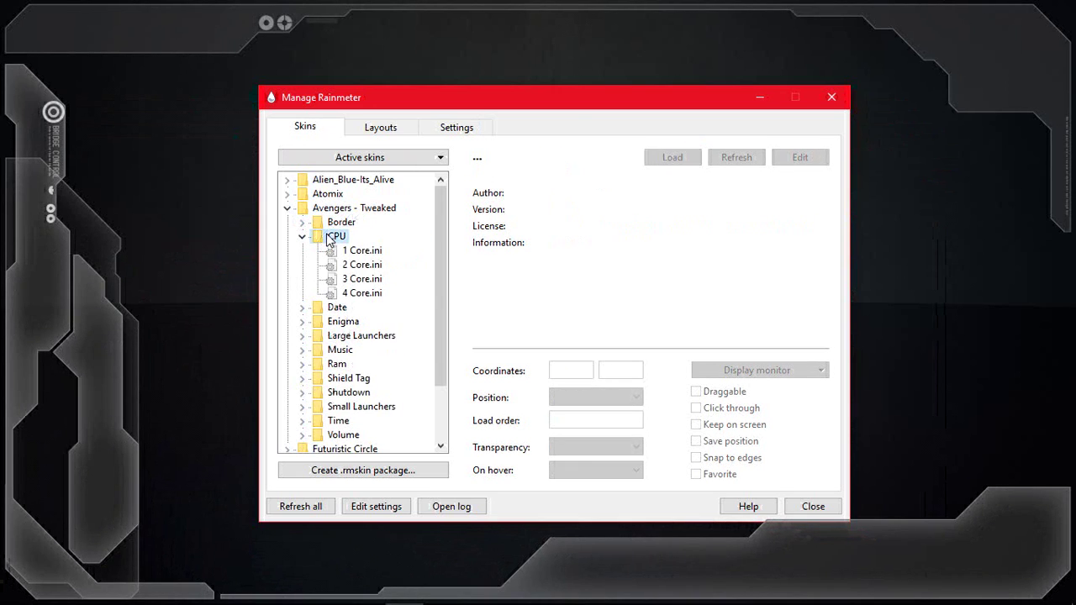
click(354, 294)
click(660, 160)
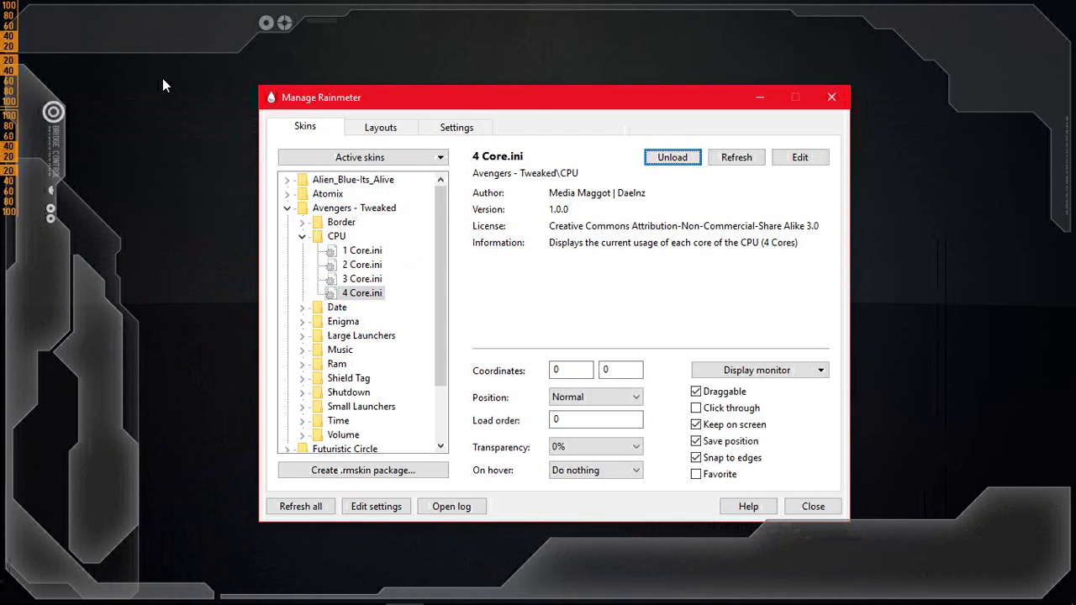
drag(7, 52, 1072, 304)
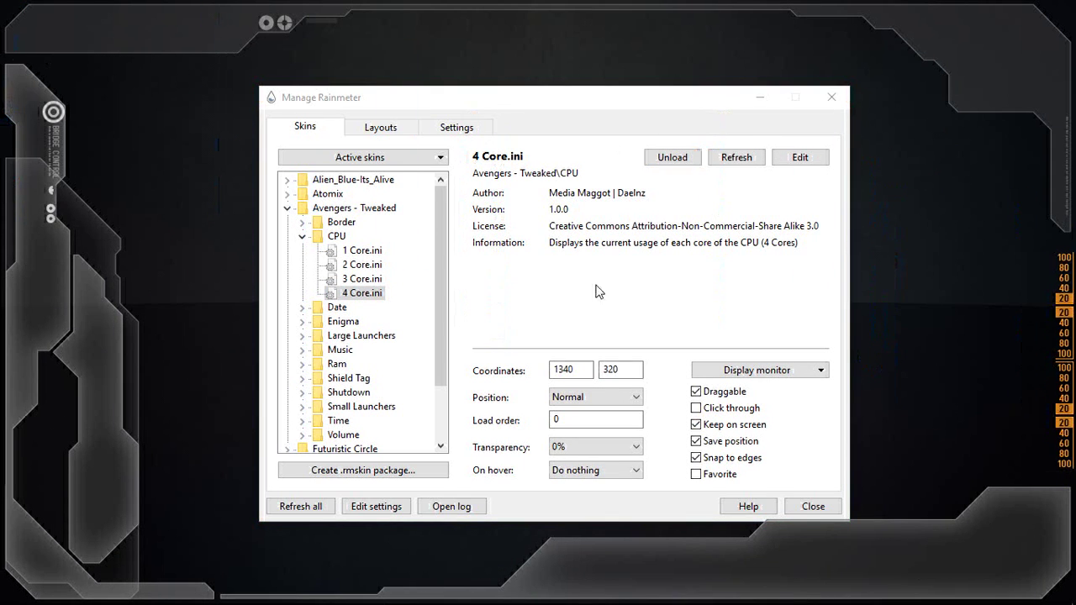
- Load the Date.ini skin and move the date display to the desktop's upper-right corner, at about 1212, 0
double_click(335, 308)
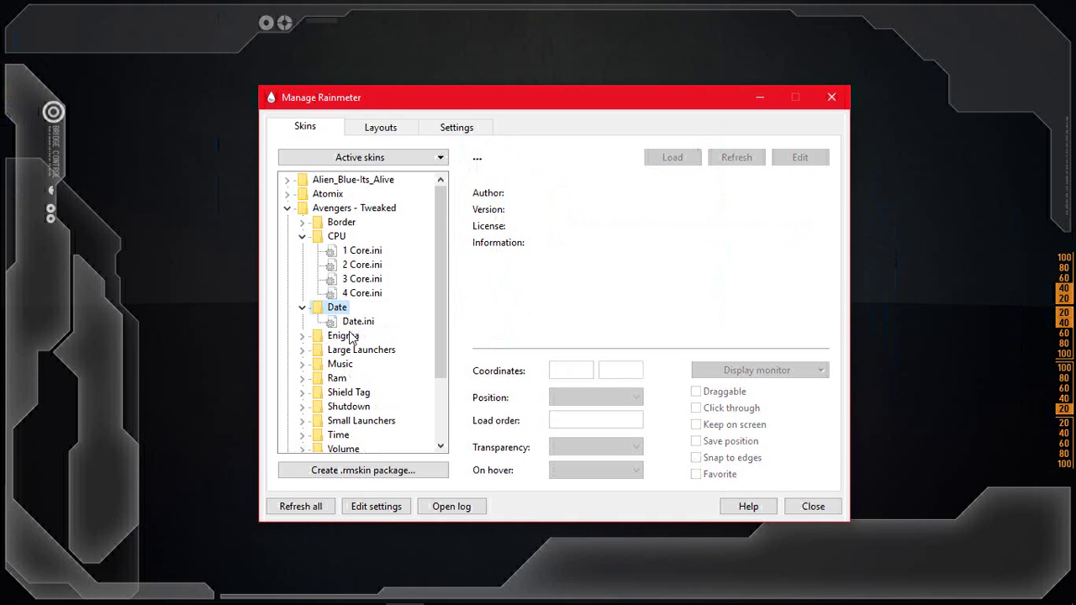
click(355, 323)
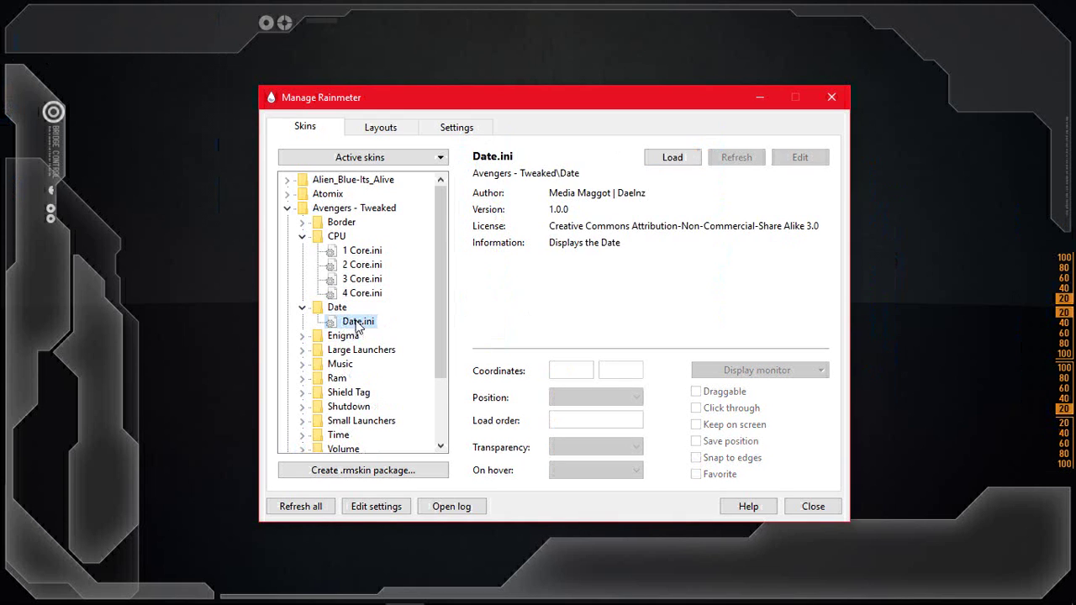
click(663, 158)
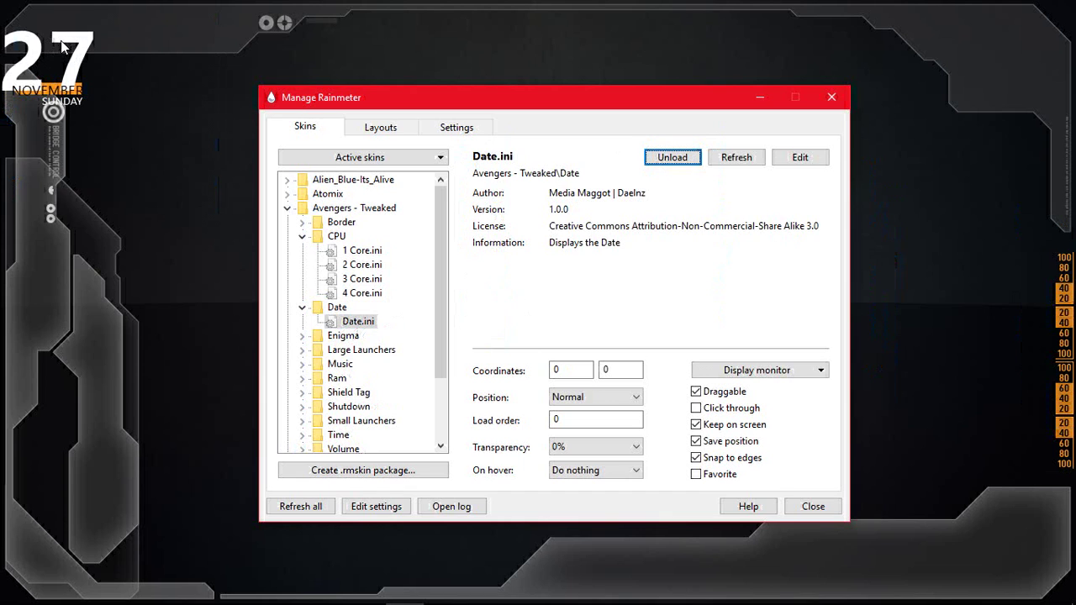
drag(68, 43, 1024, 44)
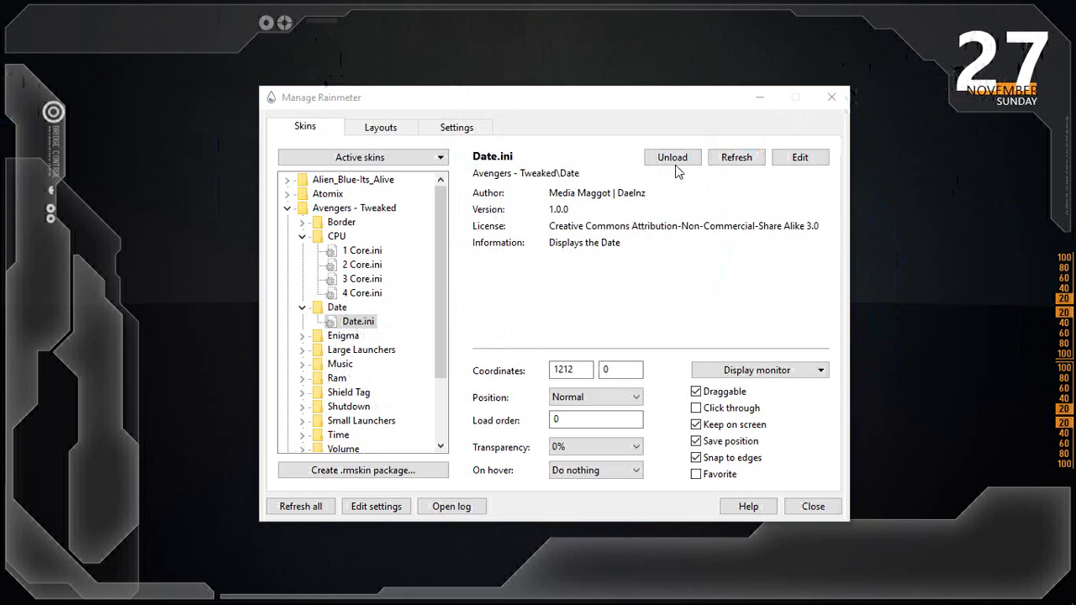
- Load the Large Launchers.ini skin and place the launcher buttons on the lower-left part of the desktop, at about 177, 442
double_click(336, 352)
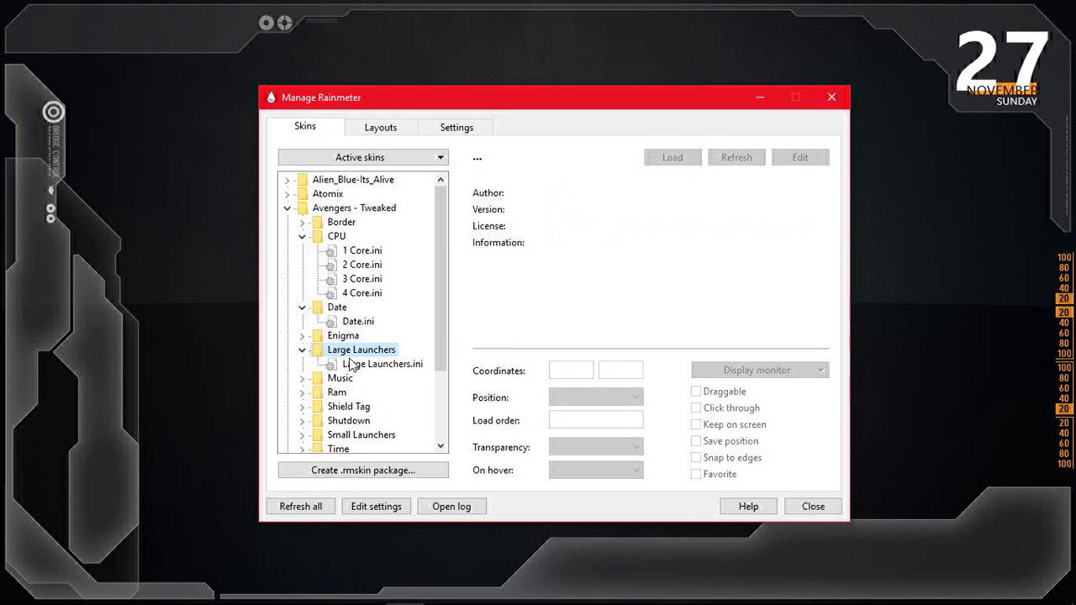
click(357, 365)
click(671, 158)
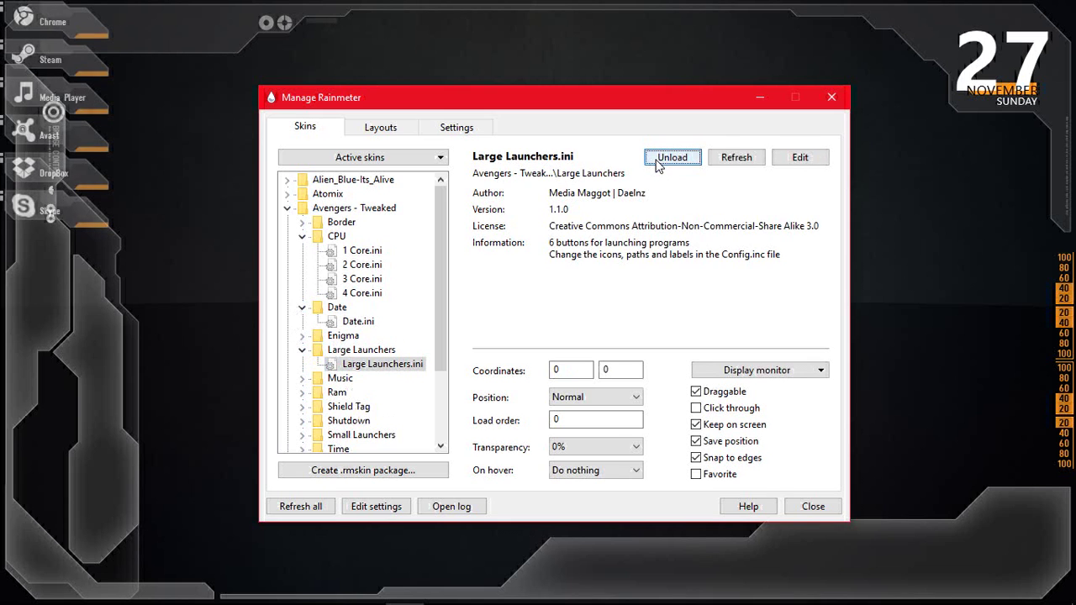
drag(76, 74, 216, 419)
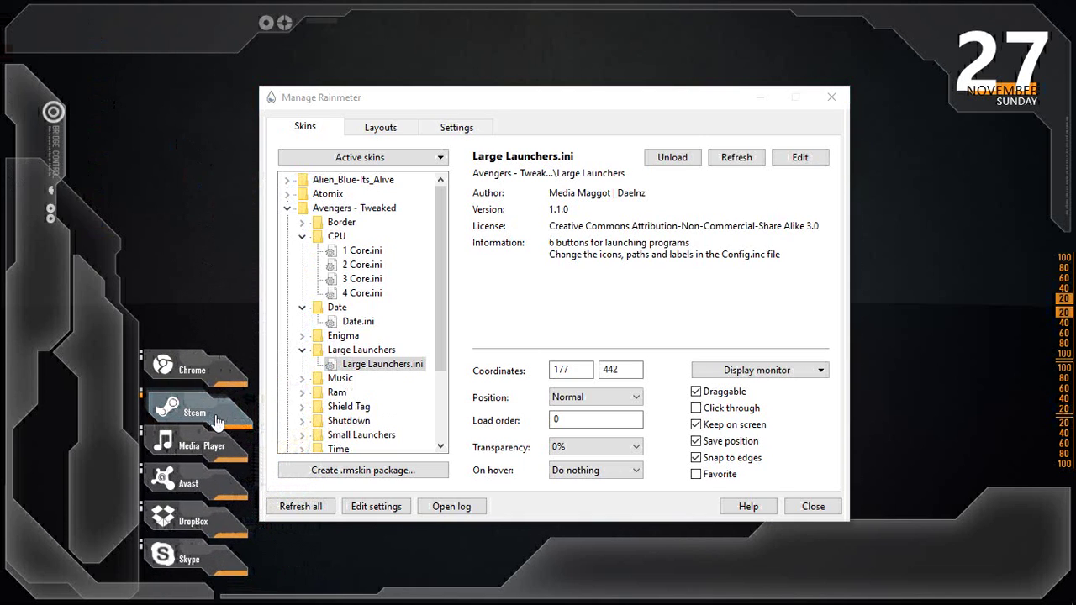
- Load the Ram.ini skin and place the RAM usage display inside the border frame at the desktop's upper-left corner
double_click(330, 381)
double_click(331, 408)
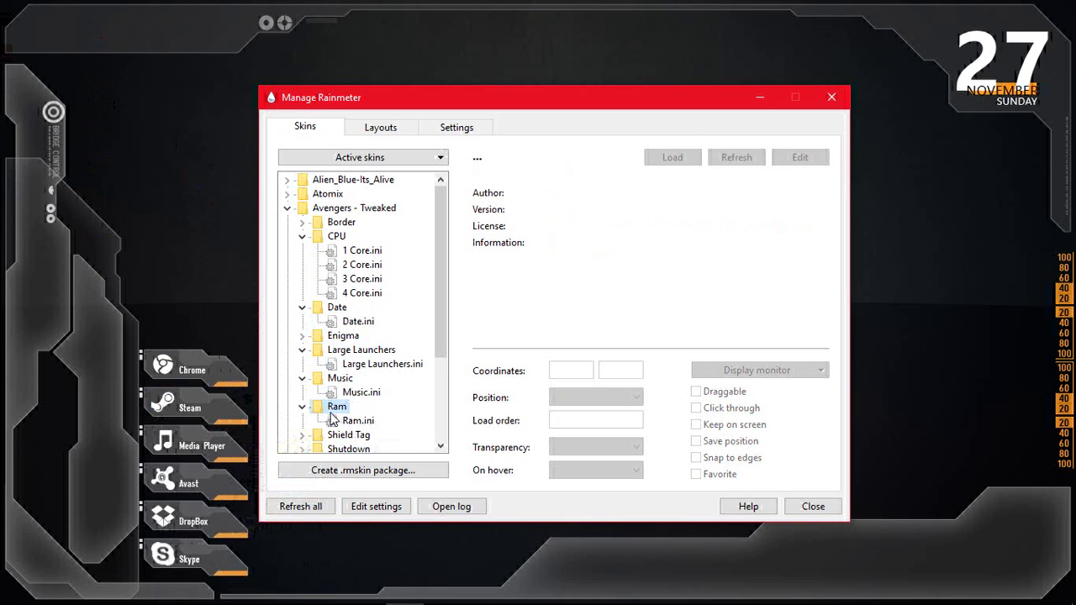
click(346, 422)
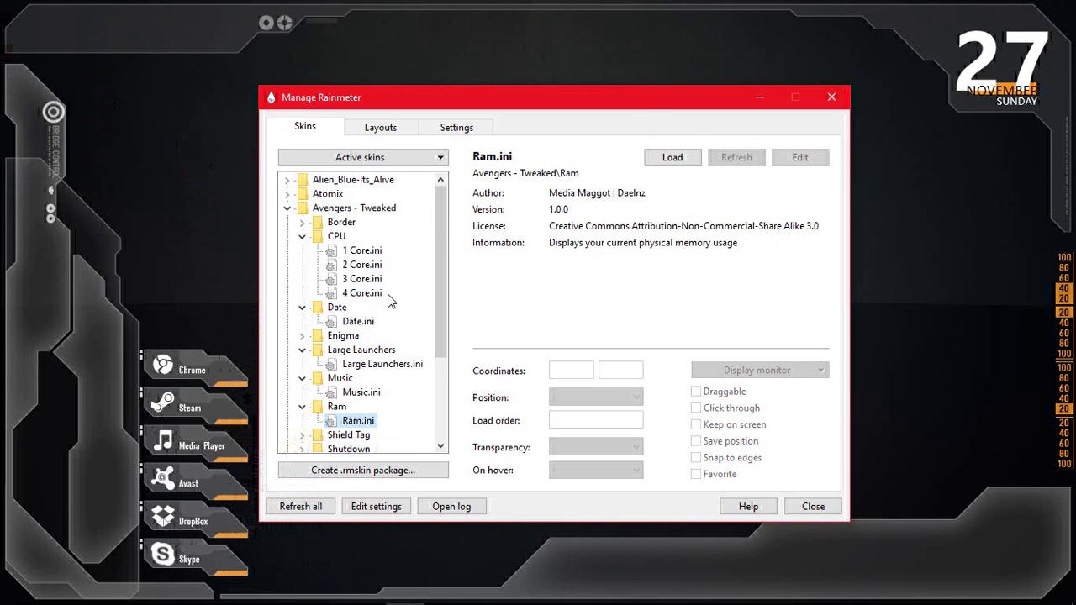
click(671, 158)
drag(40, 6, 66, 28)
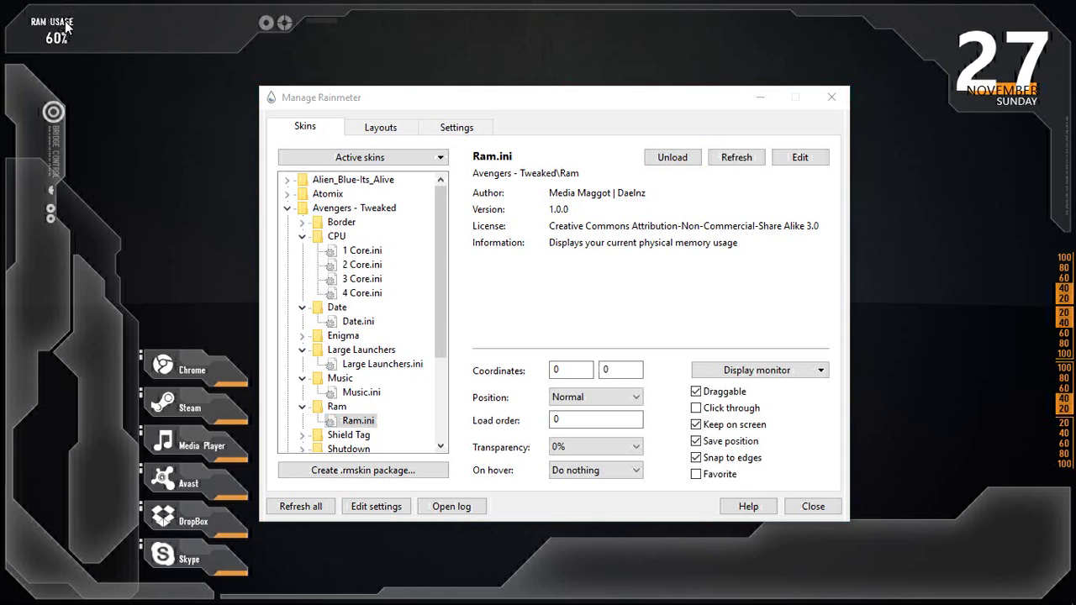
- Load the Shield Tag.ini skin and place the S.H.I.E.L.D. OS tag on the desktop's right side, beside the CPU bars
double_click(359, 437)
click(361, 434)
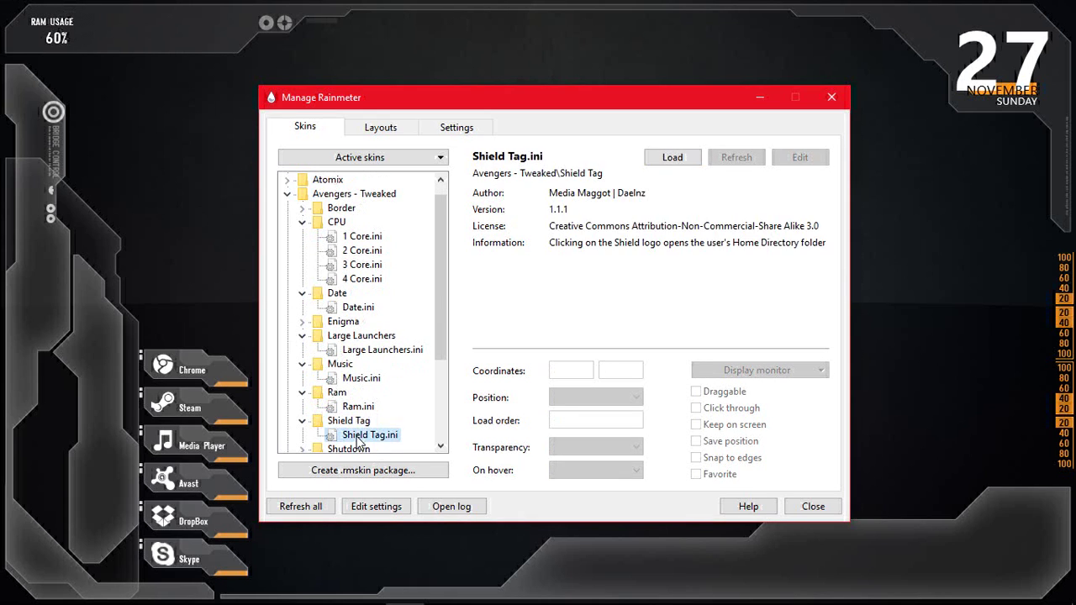
click(672, 158)
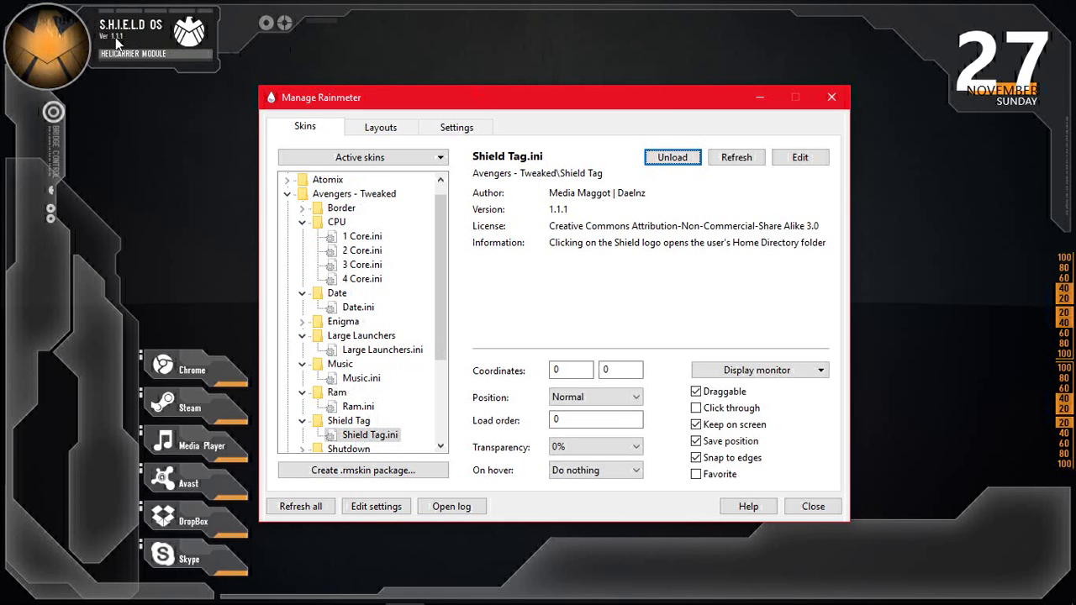
drag(115, 37, 929, 376)
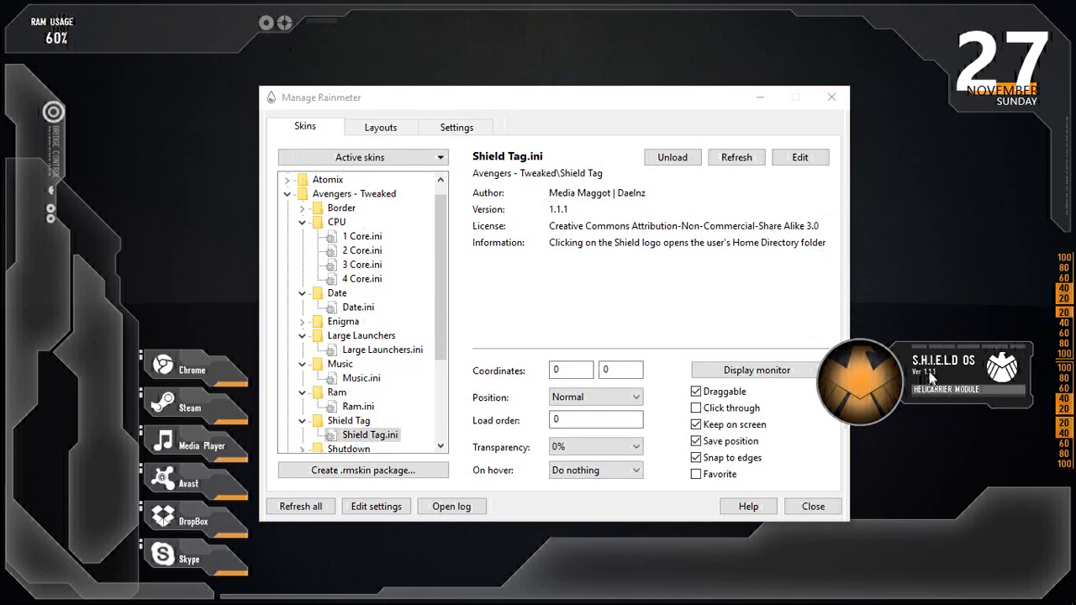
drag(713, 95, 556, 66)
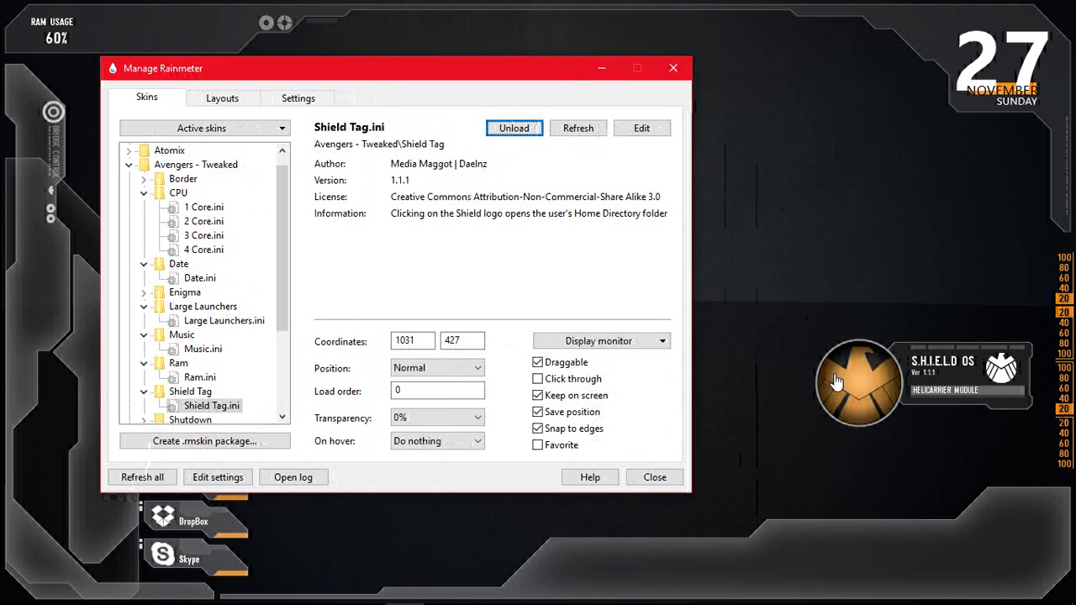
drag(867, 373, 848, 382)
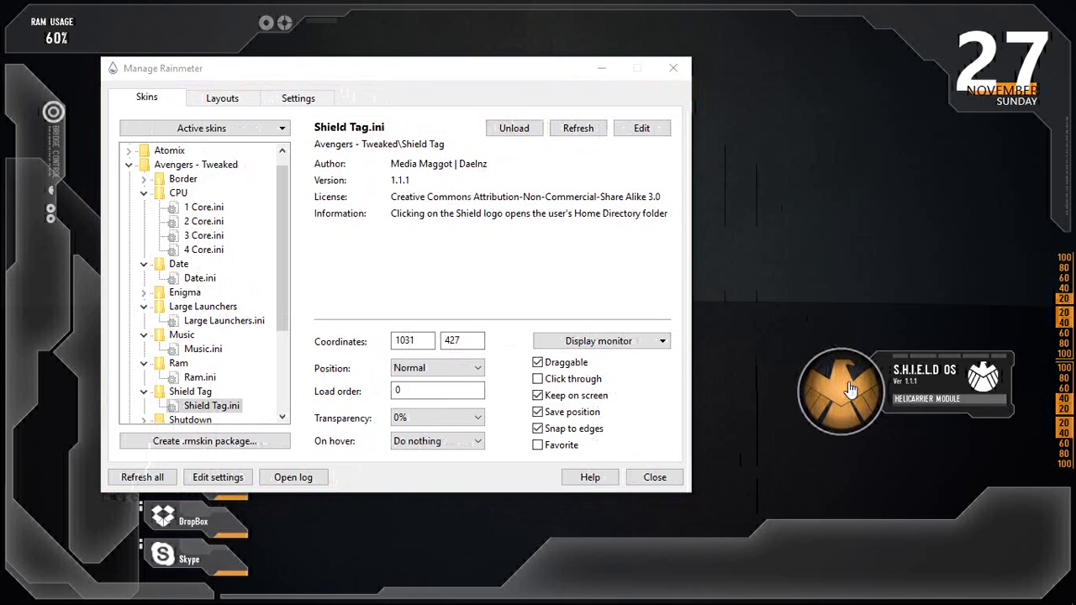
- Load the Shutdown.ini skin and place the power buttons on the border's lower edge, at about 698, 660
click(283, 259)
drag(283, 258, 281, 317)
double_click(204, 322)
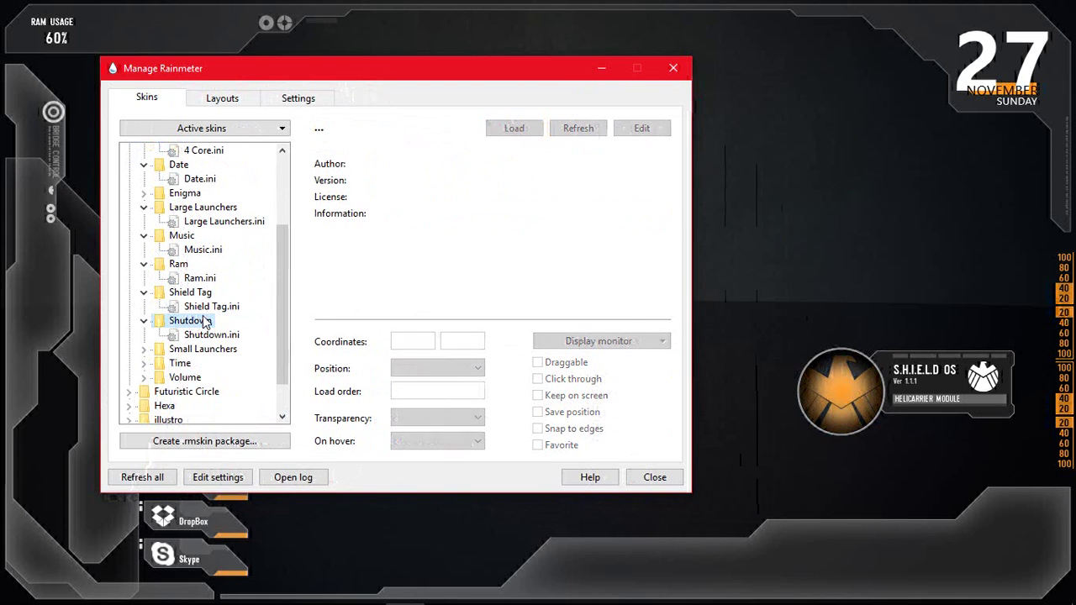
click(211, 335)
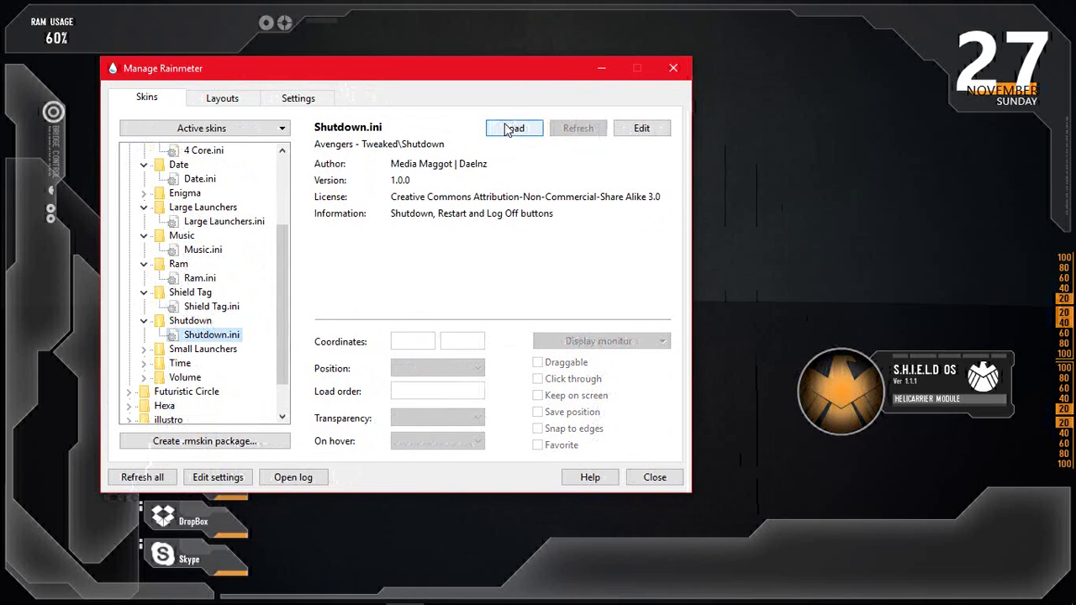
click(514, 128)
drag(184, 7, 734, 521)
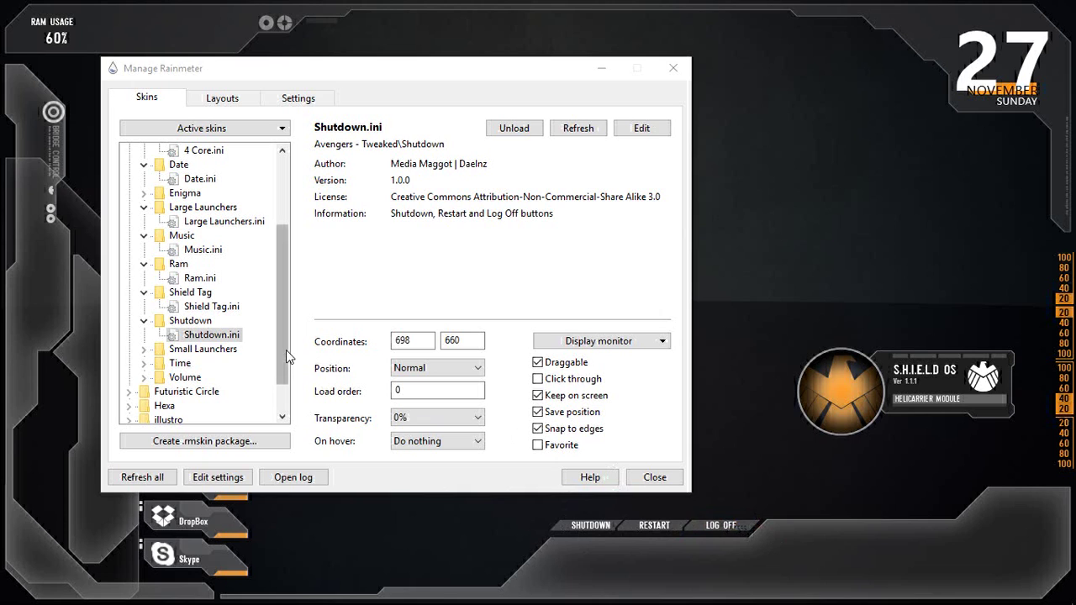
- Load the 12 Hour.ini clock skin and place it above the Shield tag at about 645, 49, clear of the manager window
drag(286, 348, 286, 376)
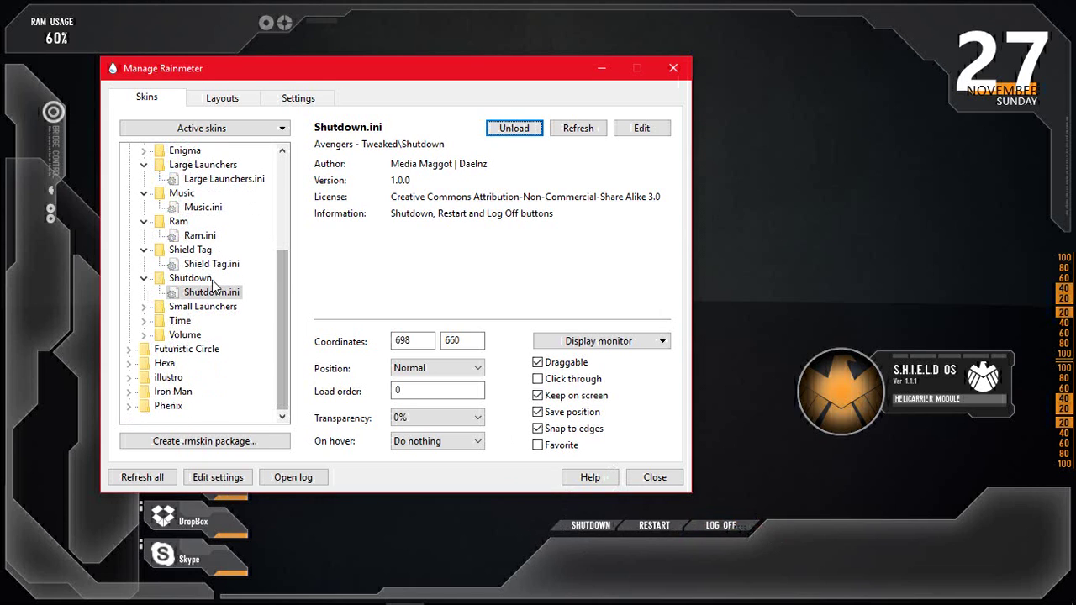
double_click(173, 325)
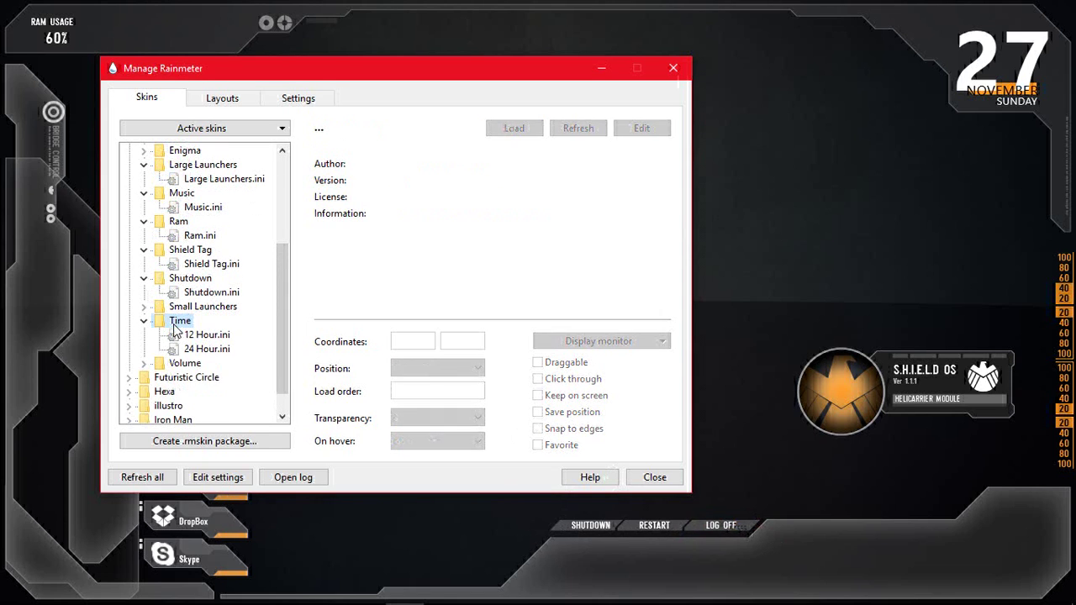
click(194, 335)
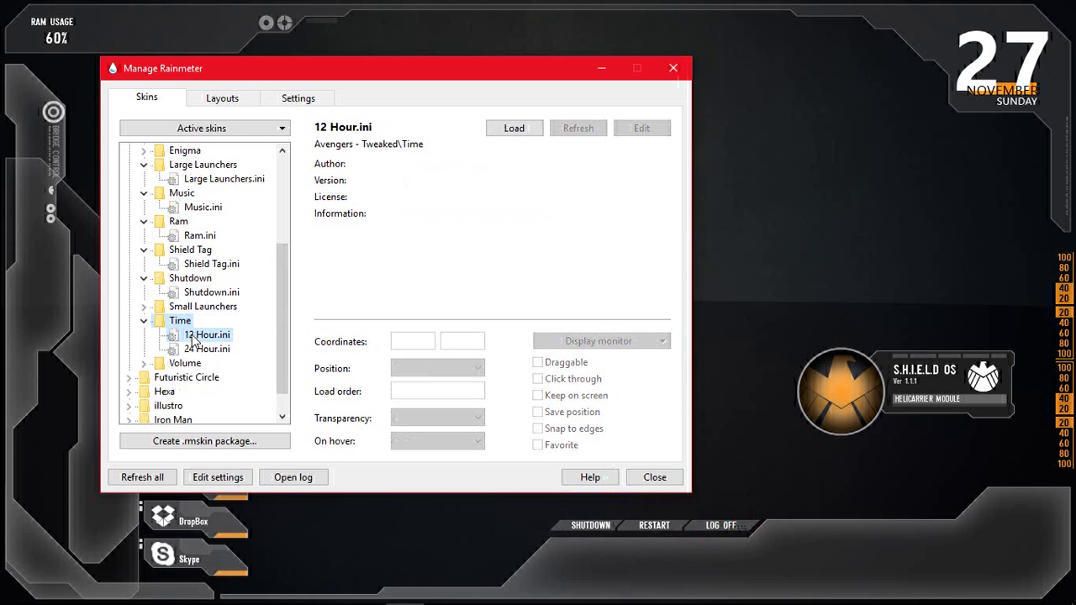
click(515, 127)
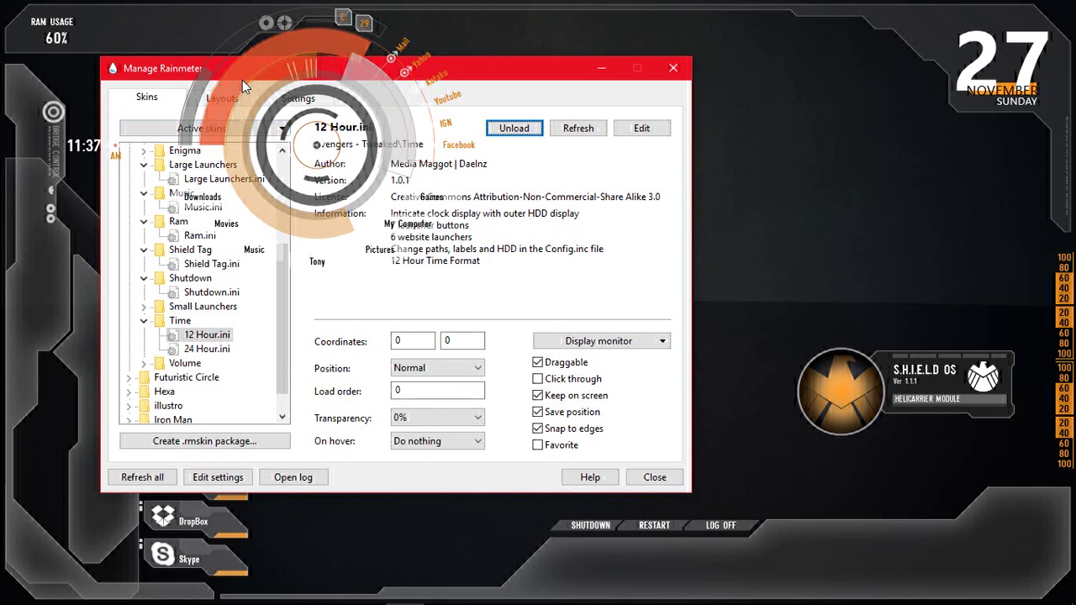
drag(242, 80, 750, 119)
drag(548, 75, 468, 91)
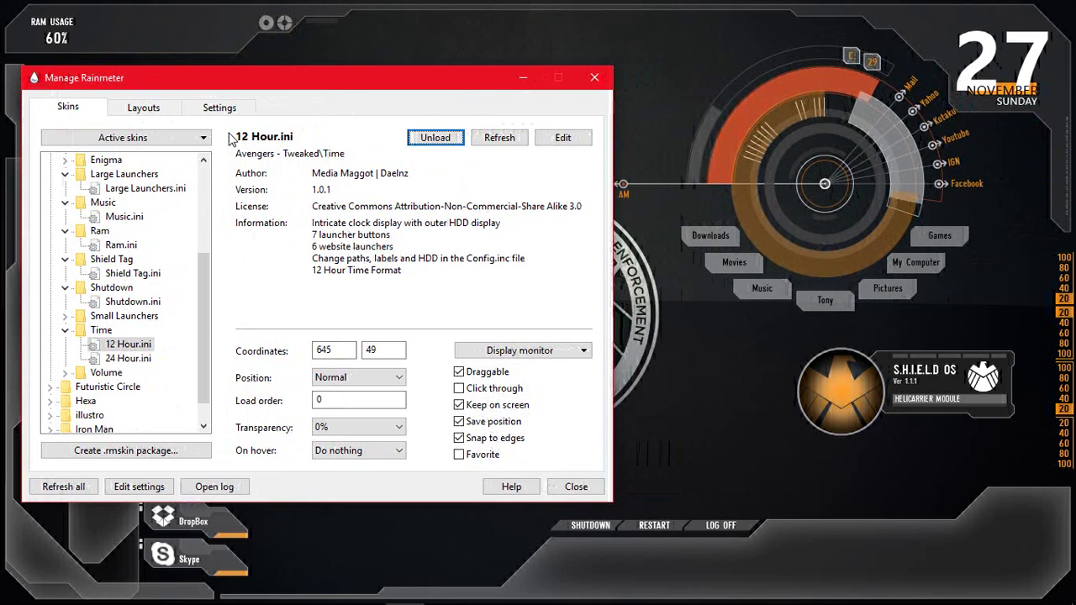
- Load the Atomix.ini skin and place its blue orb over the center of the clock's rings, at about 951, 135
double_click(108, 388)
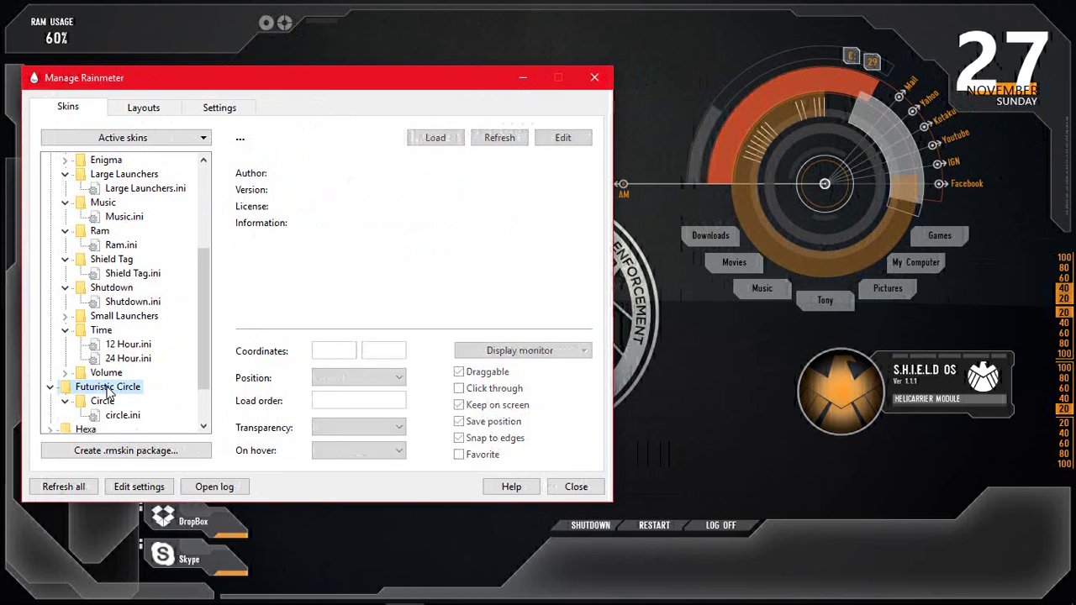
double_click(107, 389)
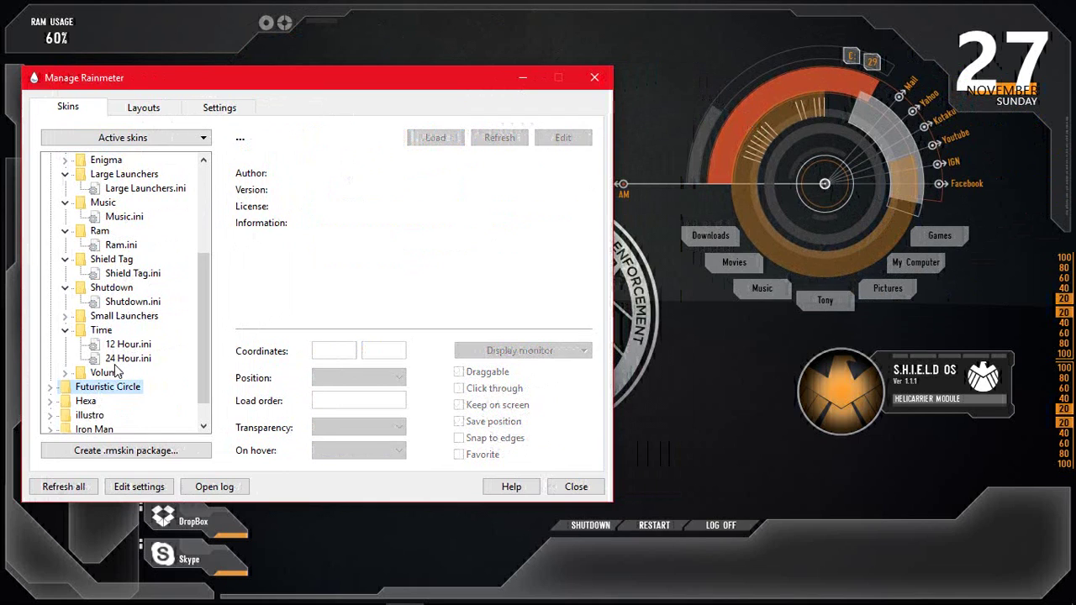
drag(198, 318, 222, 160)
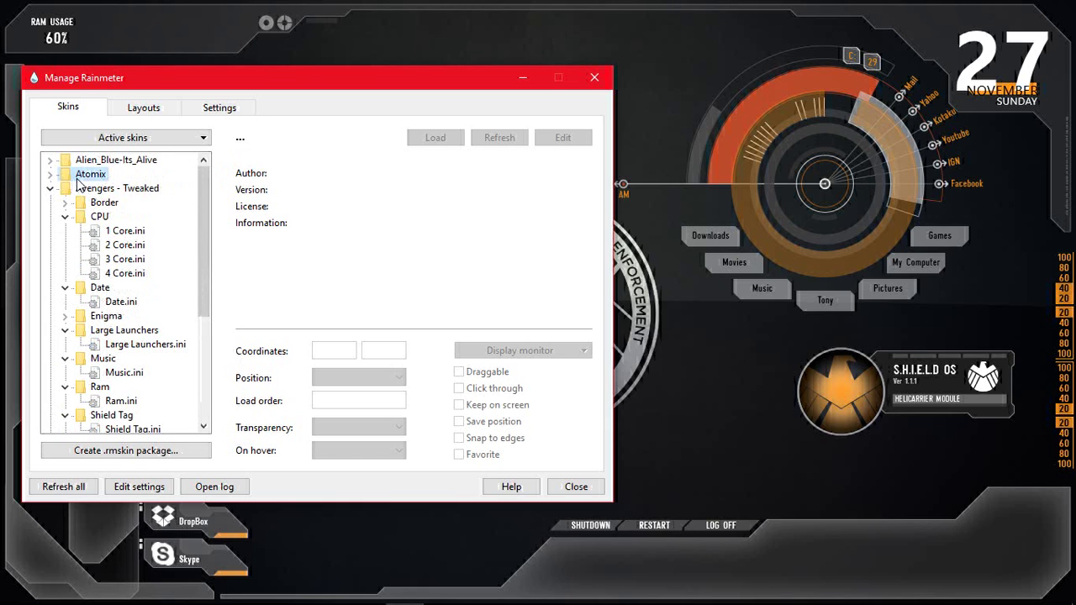
double_click(85, 175)
click(91, 188)
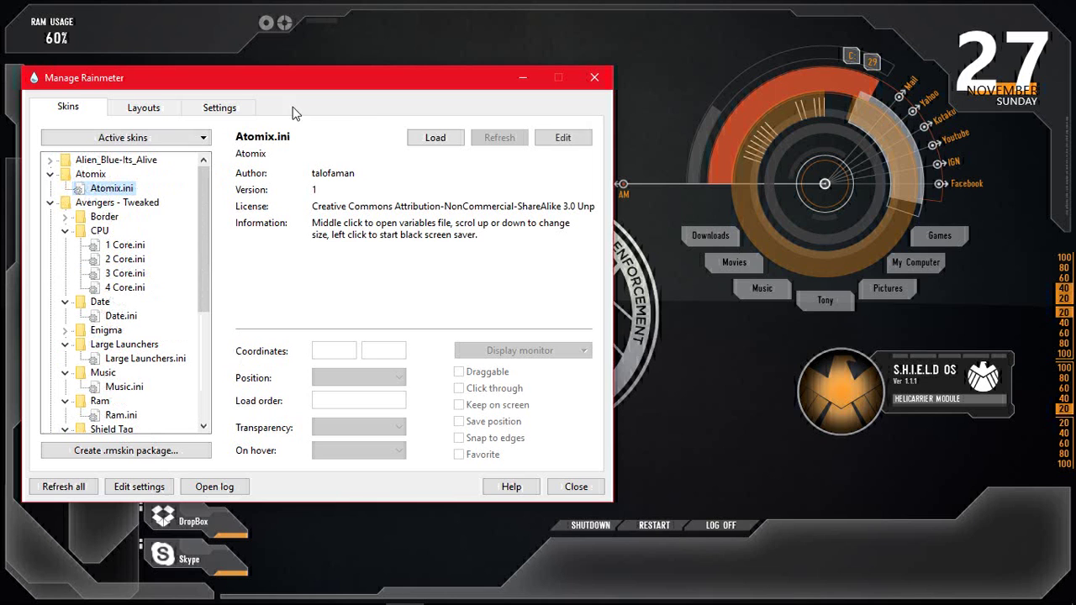
click(434, 139)
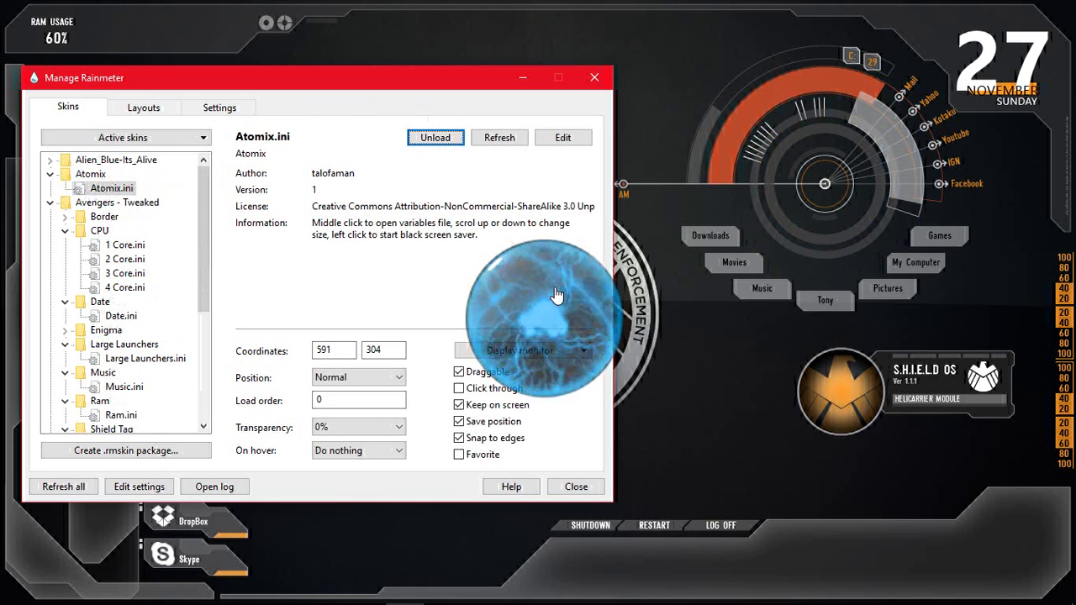
drag(554, 296, 829, 159)
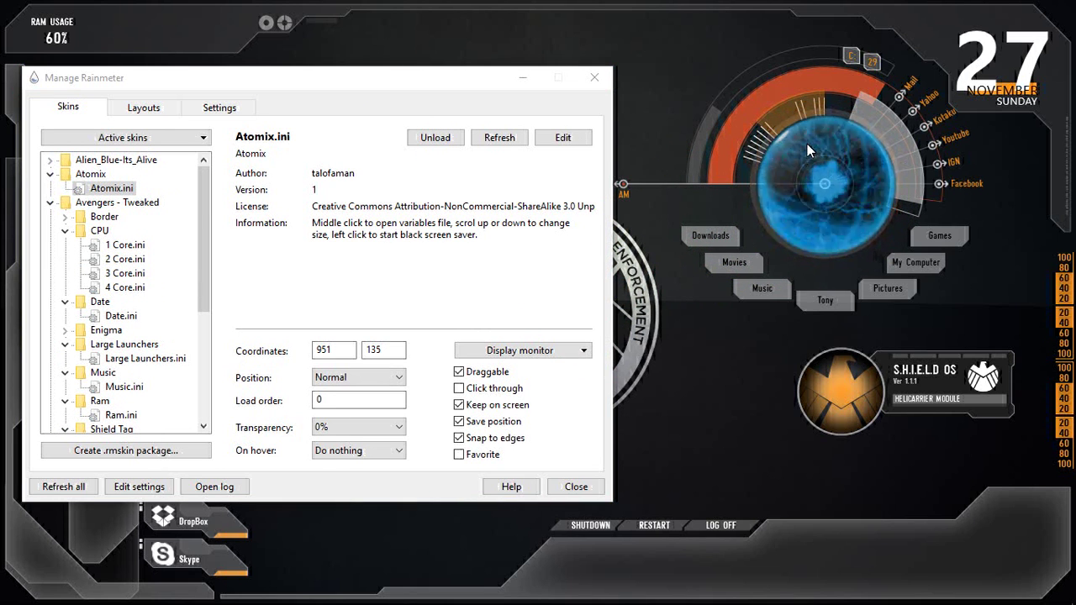
- Shrink the Atomix orb to fit within the clock's inner ring and center it at about 964, 151
scroll(805, 150, down, 1)
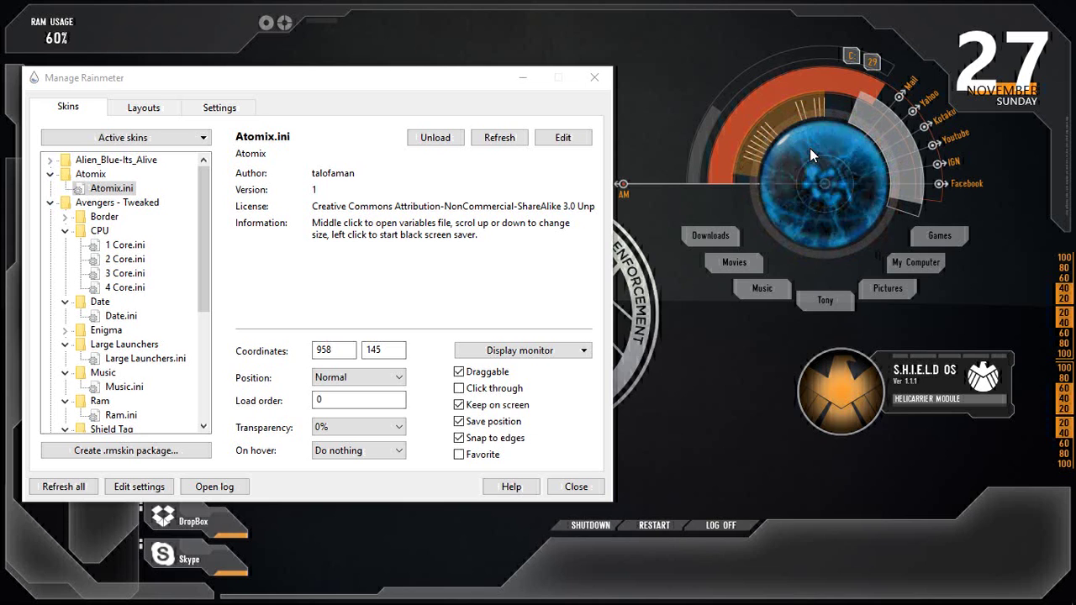
scroll(809, 148, down, 1)
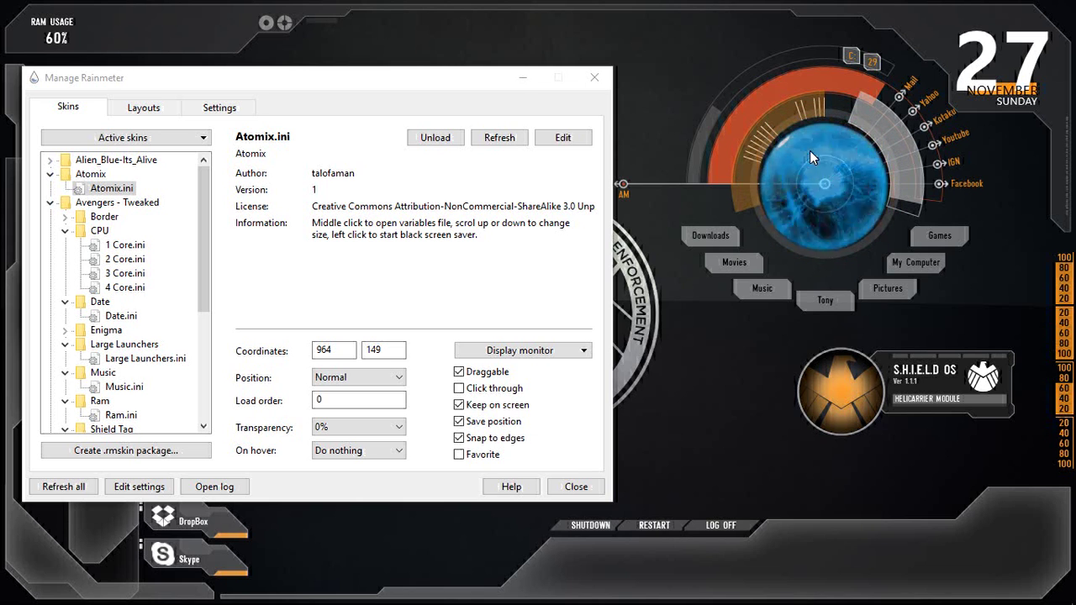
scroll(811, 157, down, 1)
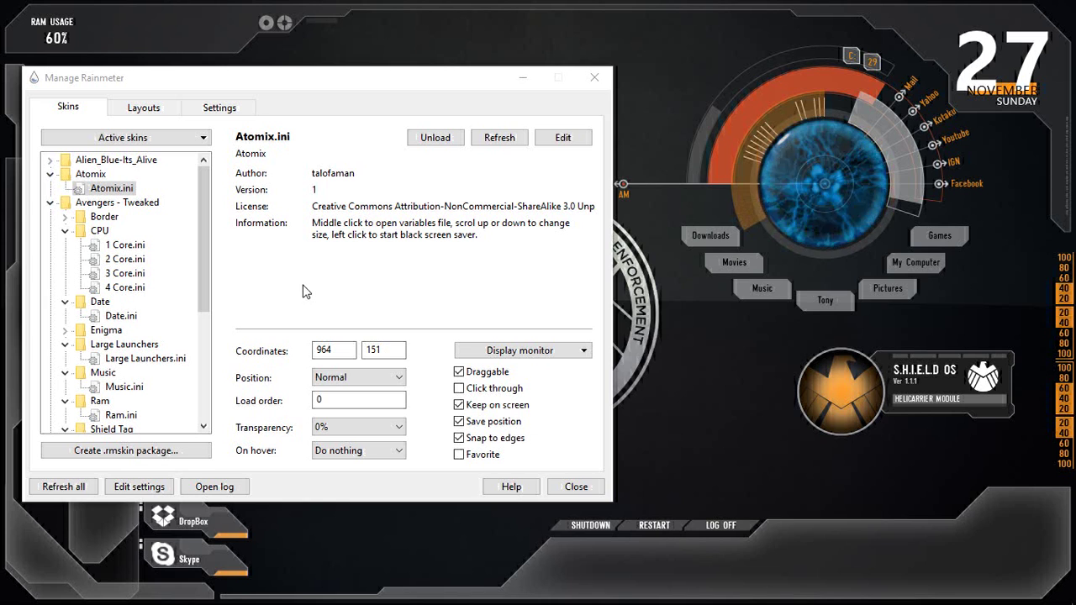
- Load the Hexa_Core_new.ini skin and place the hexagon launcher below the border's upper-left edge, clear of the manager window
click(49, 174)
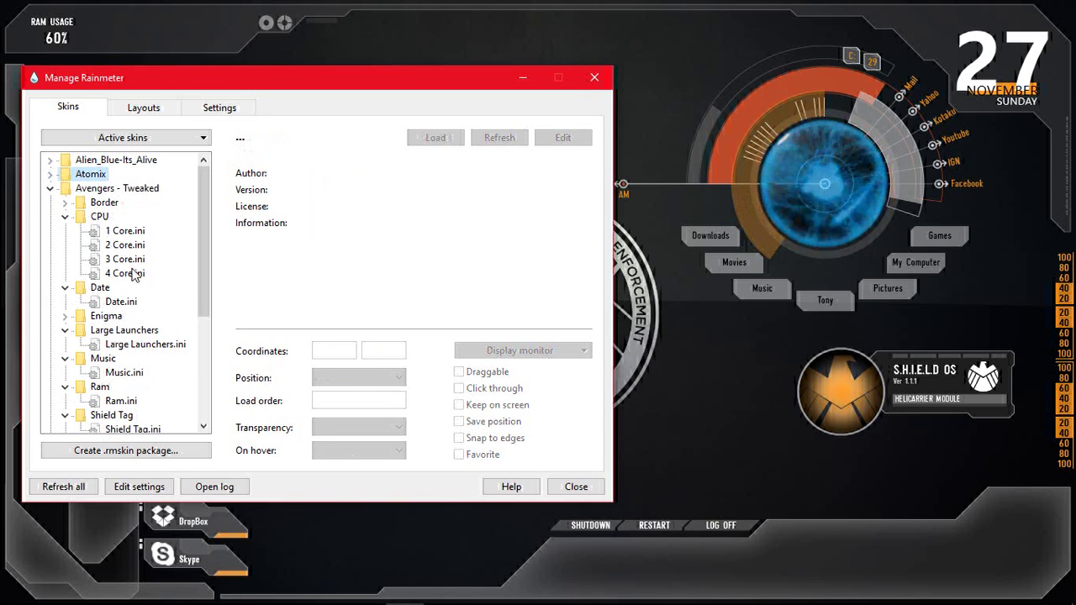
click(51, 188)
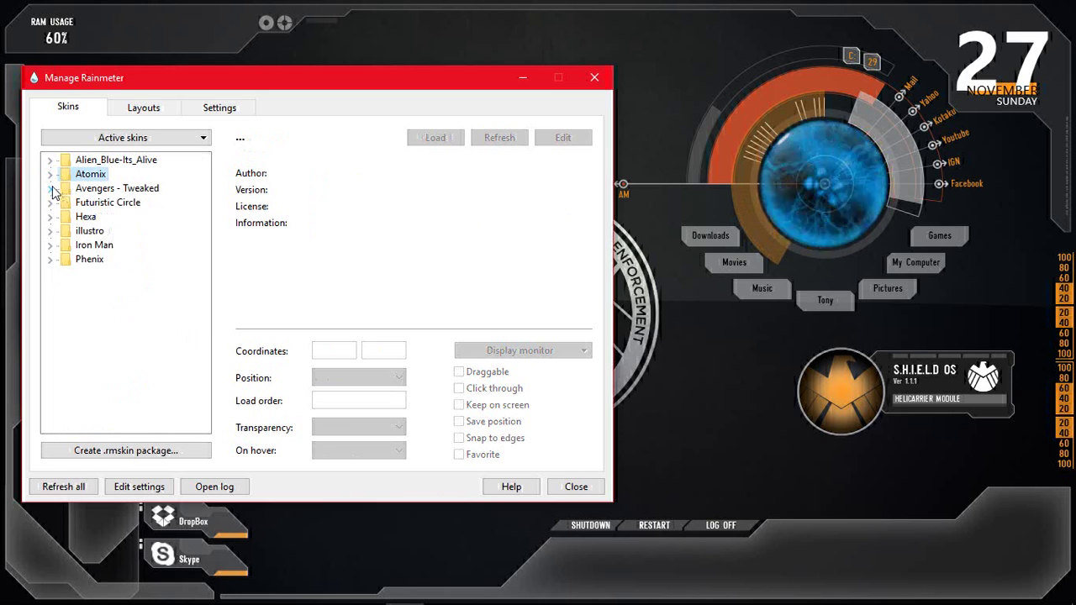
double_click(89, 216)
double_click(95, 231)
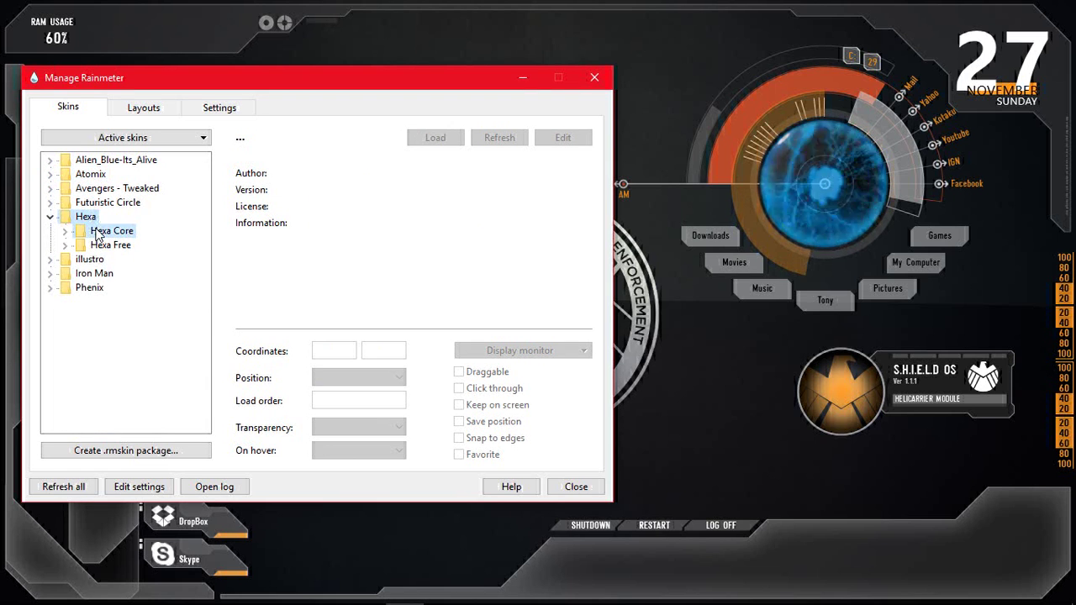
click(122, 244)
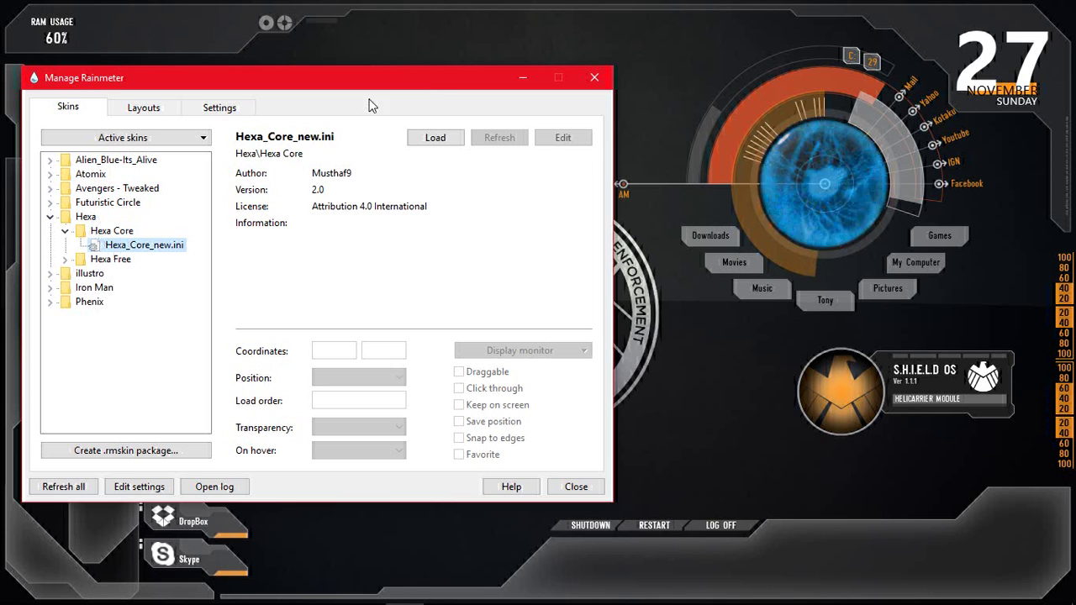
click(431, 140)
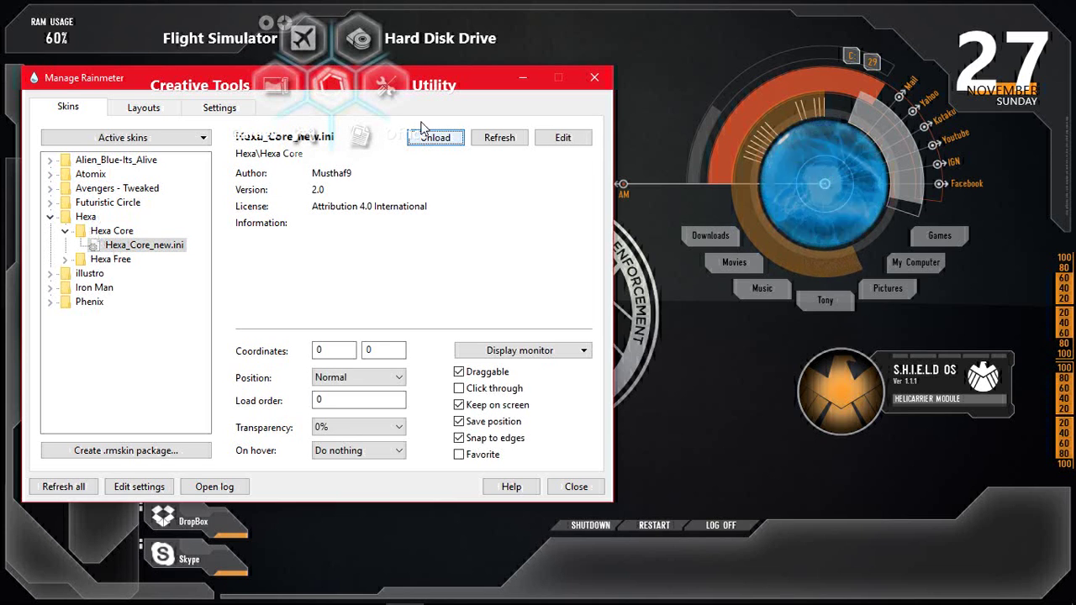
drag(457, 71, 843, 93)
drag(343, 57, 343, 132)
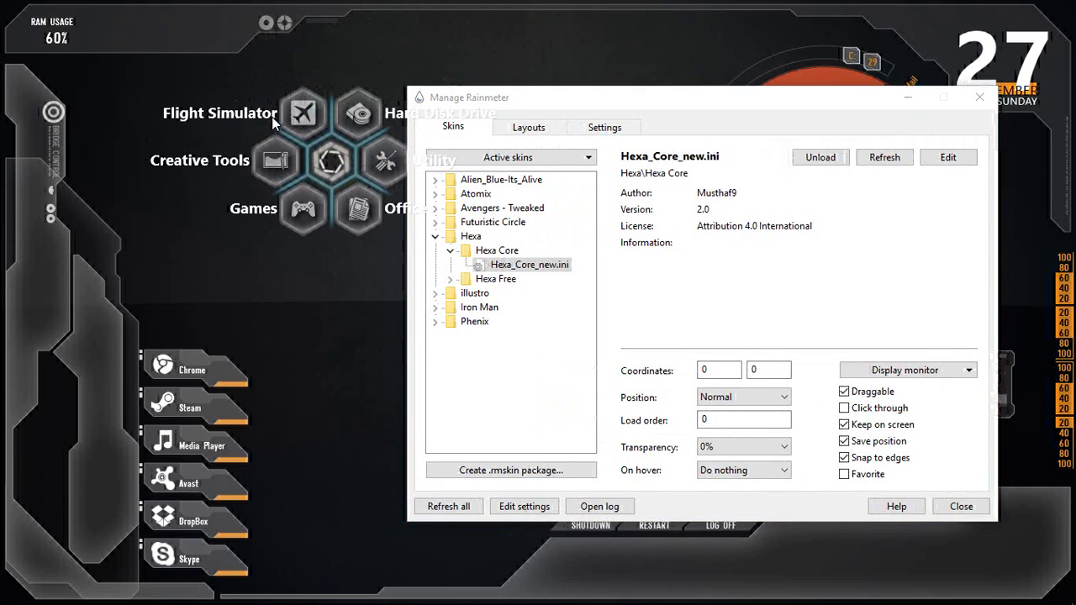
- Try the Hexa Free Control Panel.ini skin with its icon below the Games hexagon at about 311, 285, and unload it
double_click(471, 282)
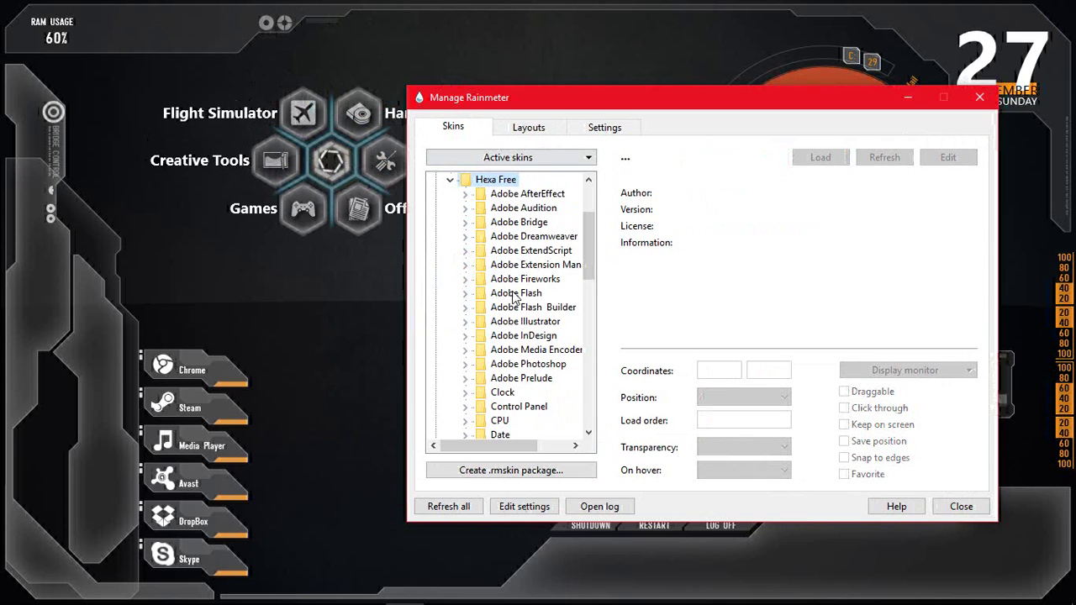
double_click(521, 408)
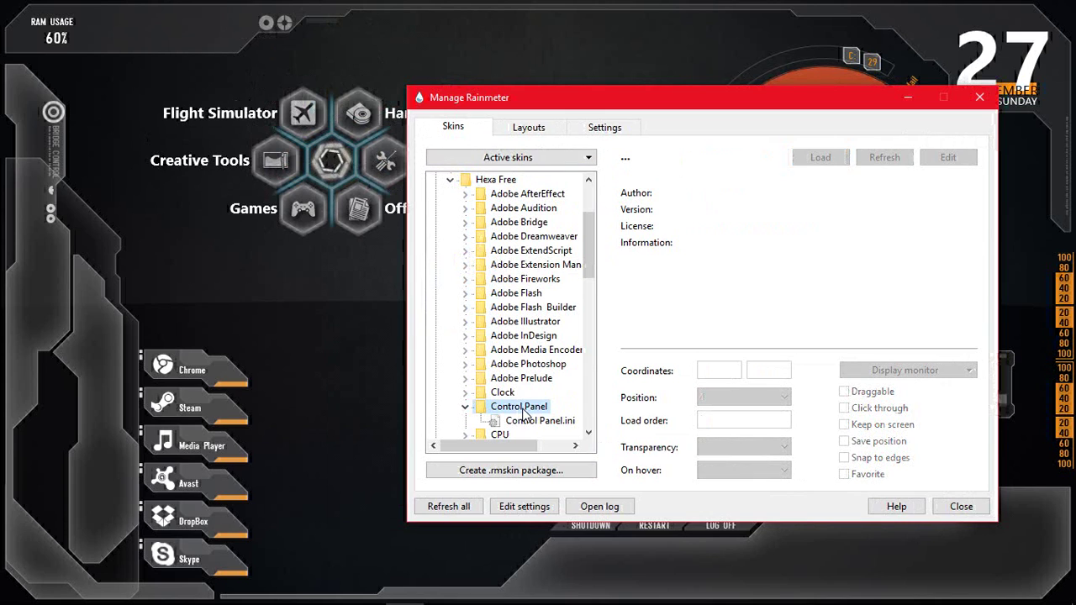
click(530, 423)
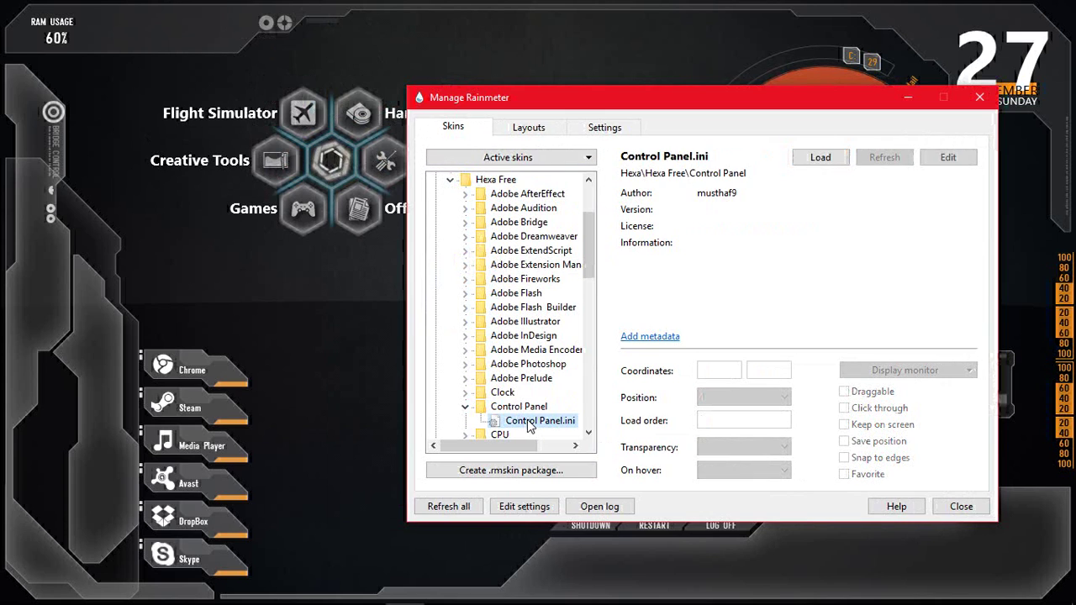
click(818, 159)
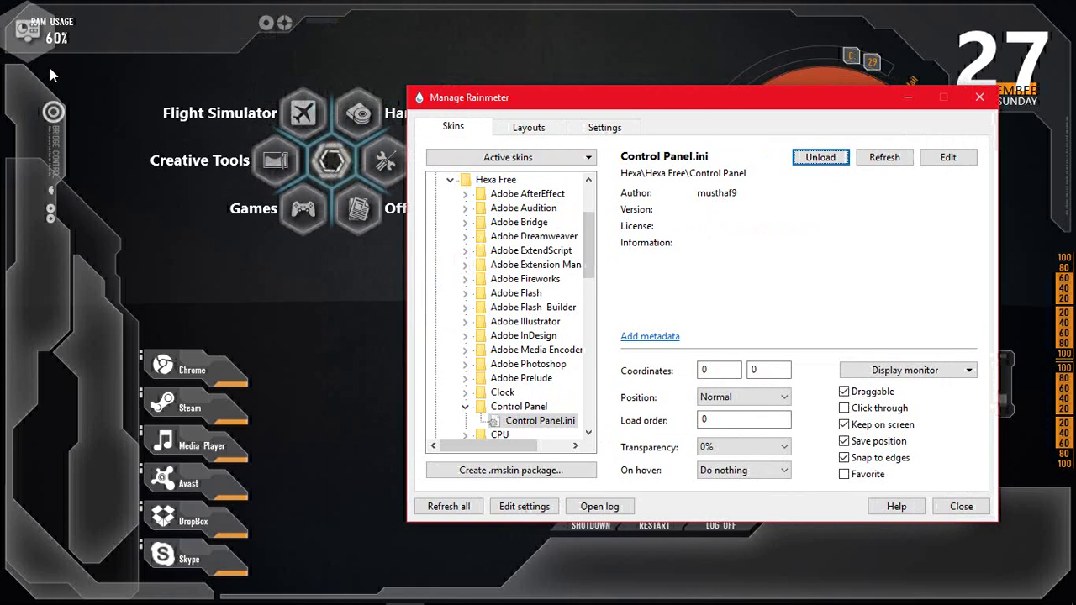
drag(34, 59, 275, 282)
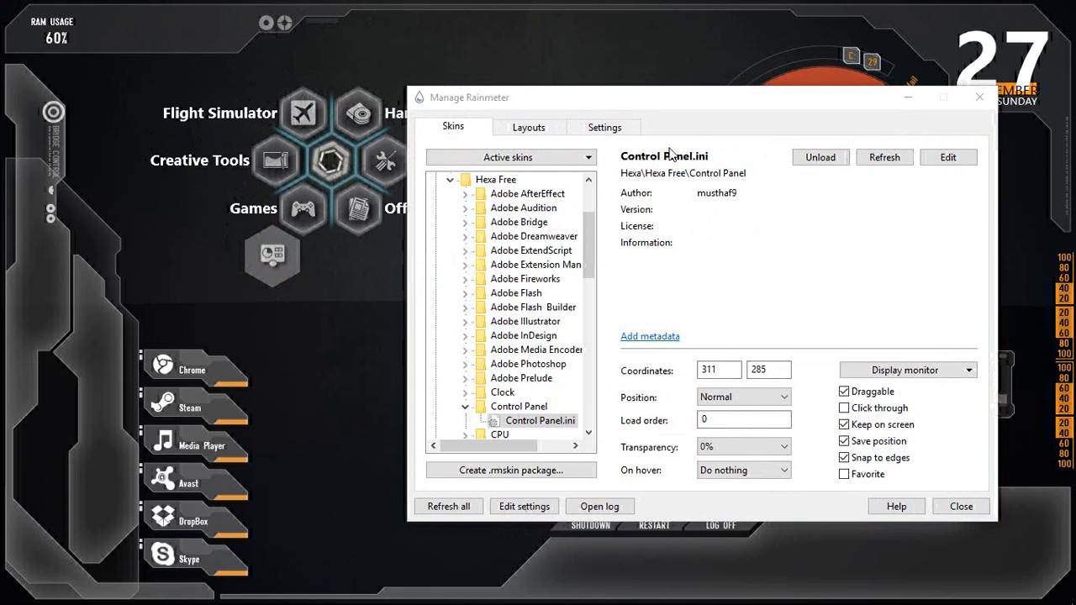
click(819, 159)
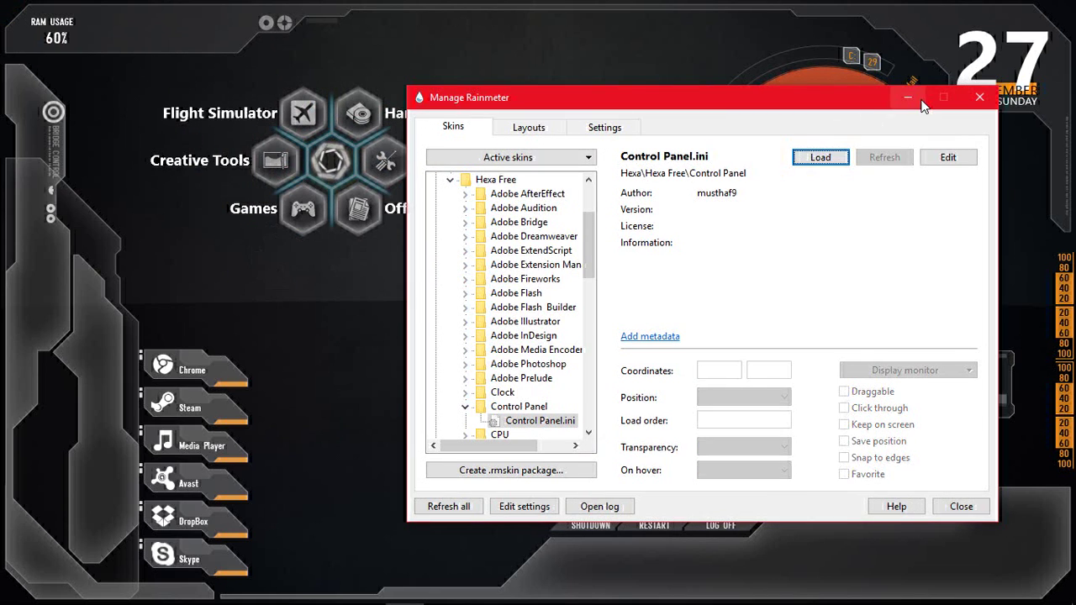
- Minimize the Rainmeter manager window to show the whole desktop
click(909, 99)
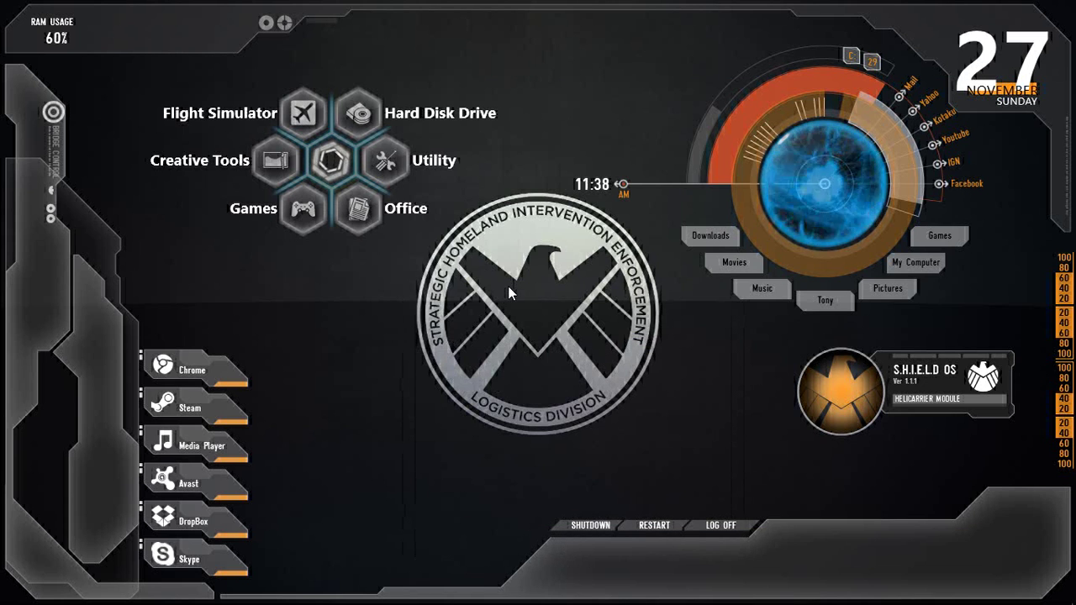